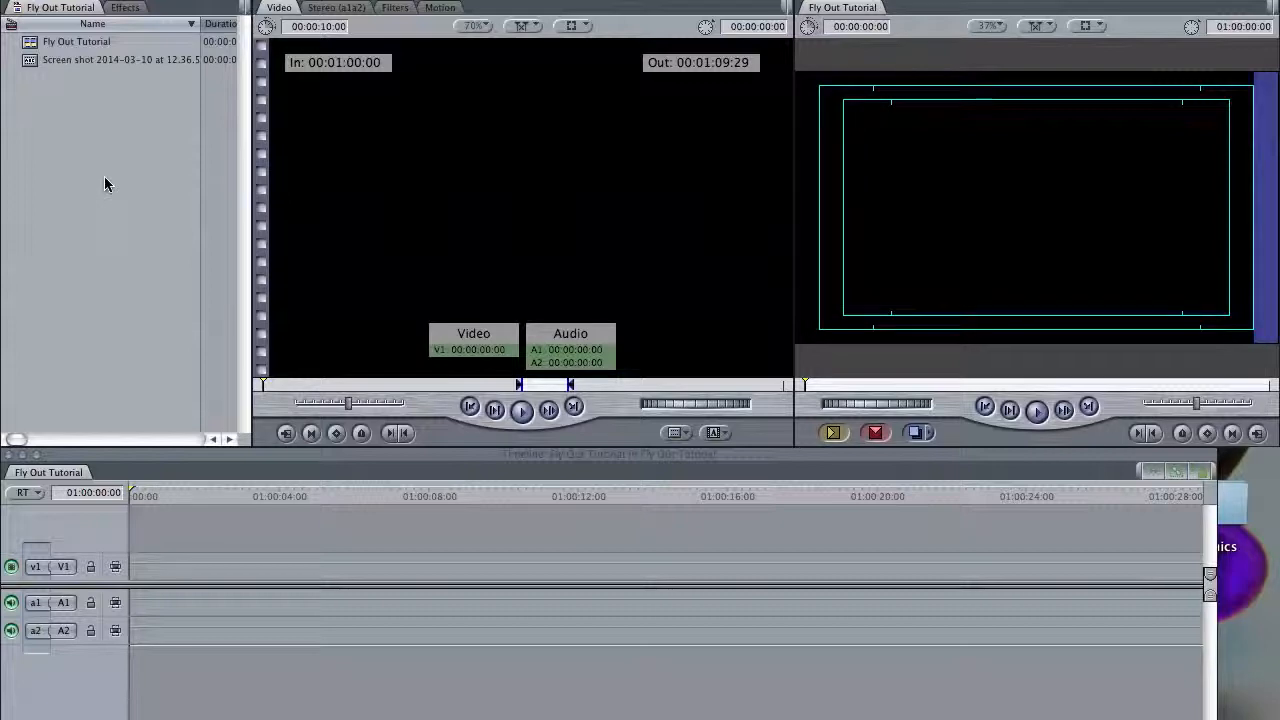
# Step: Open the screenshot image from the project bin and place it at the start of the Fly Out Tutorial sequence on track V1
pyautogui.click(29, 59)
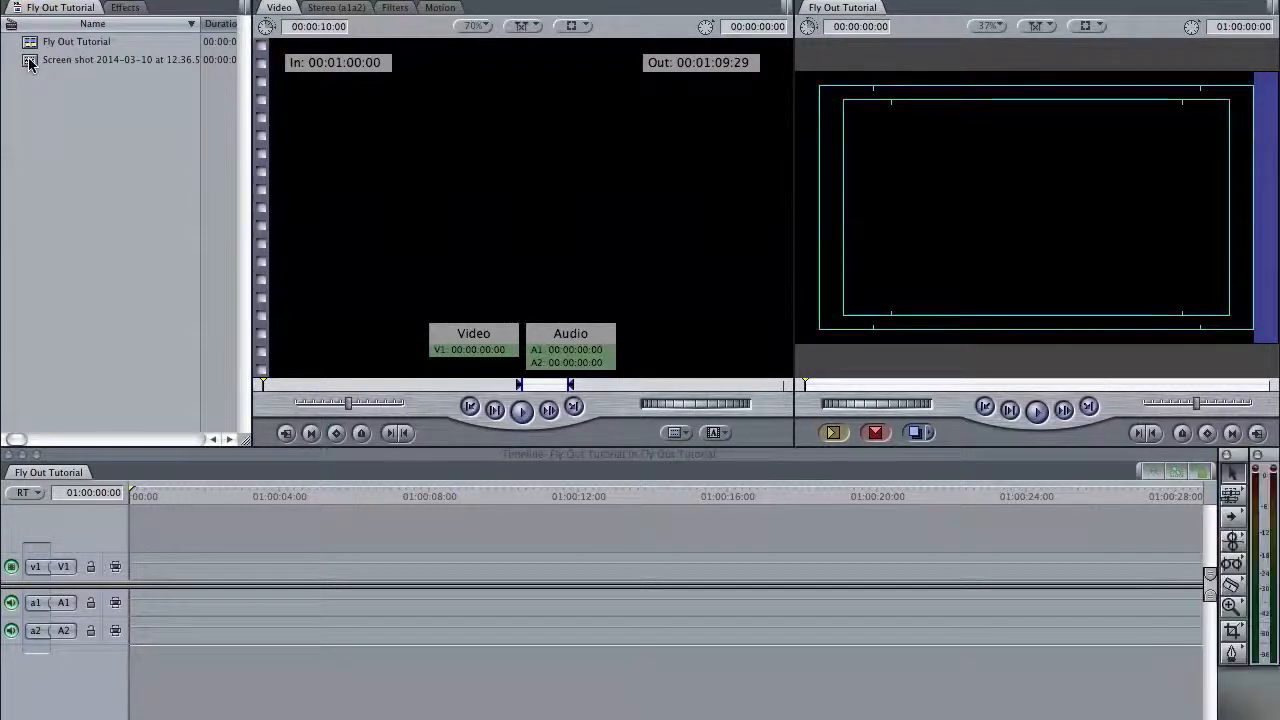
pyautogui.doubleClick(29, 59)
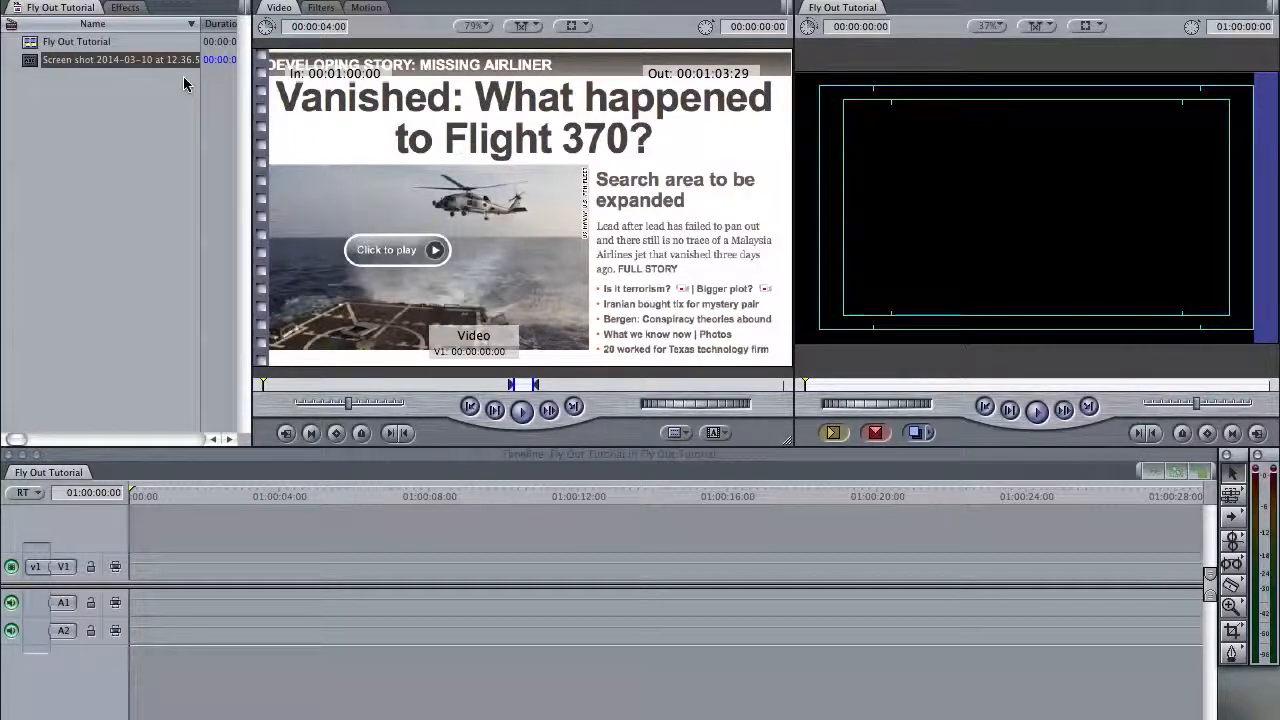
pyautogui.press('F10')
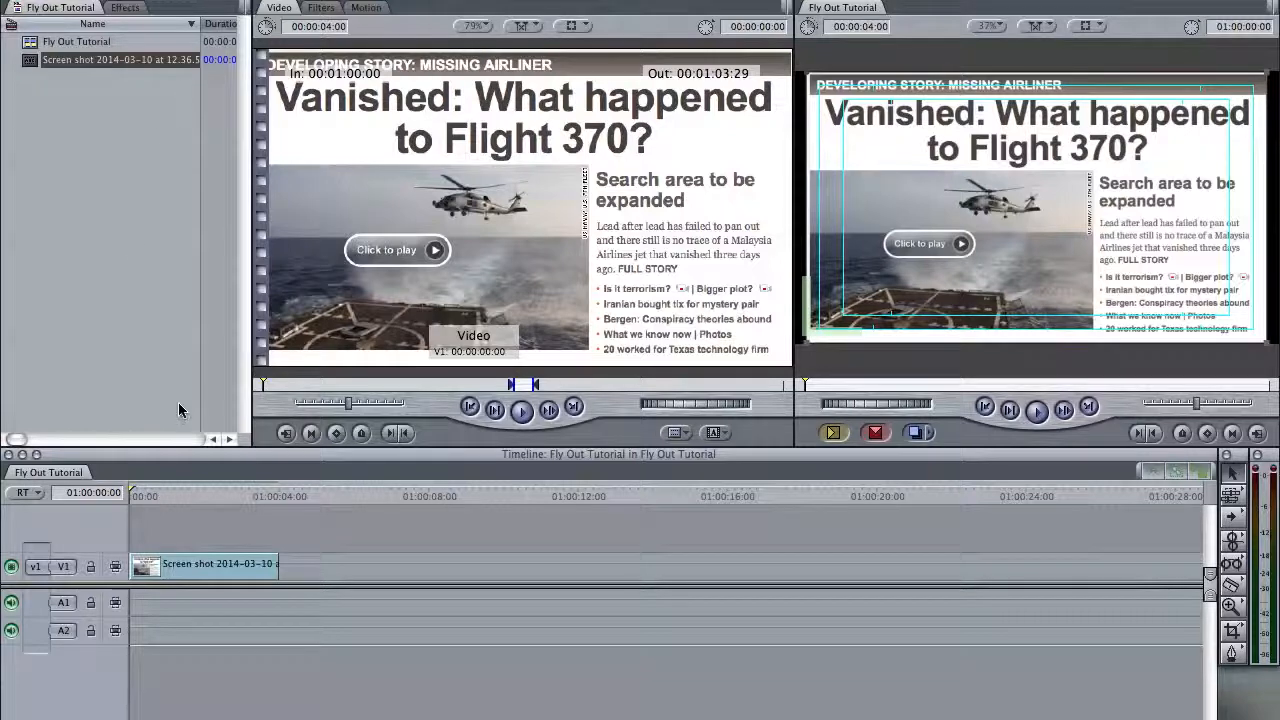
# Step: Duplicate the screenshot clip onto a new track V2, directly above the original on V1
pyautogui.click(186, 566)
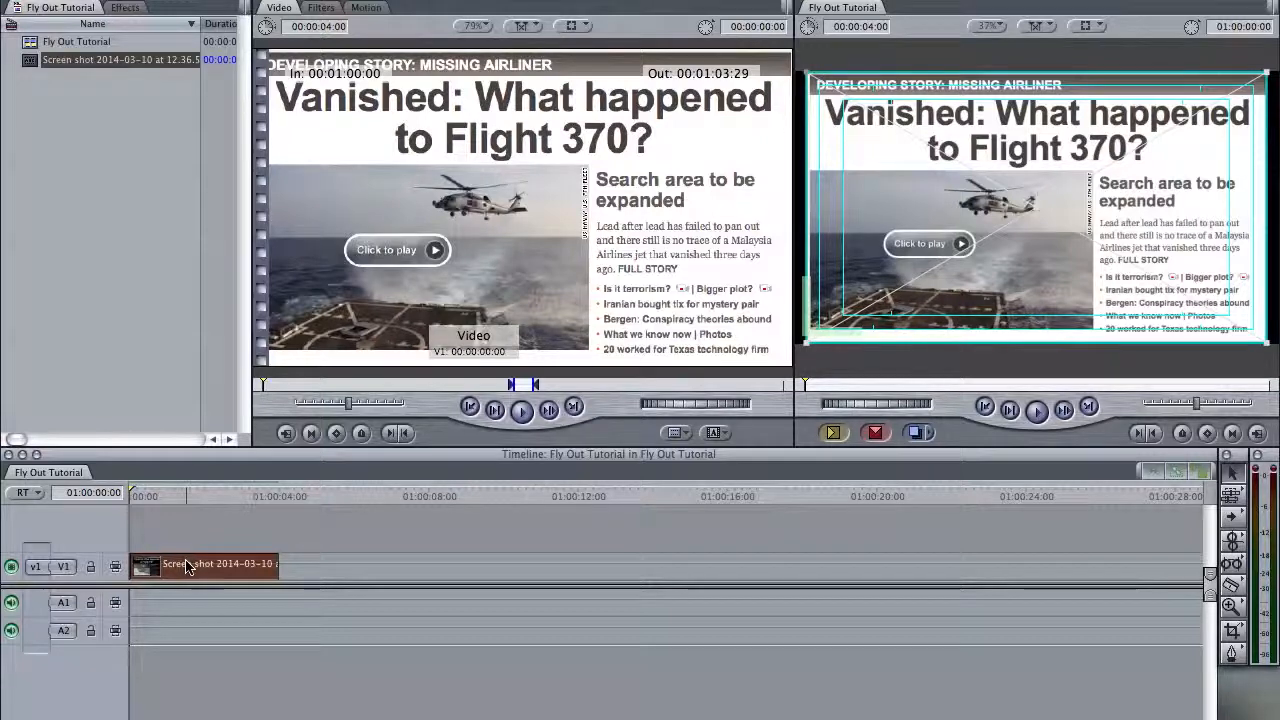
pyautogui.moveTo(186, 566); pyautogui.dragTo(188, 538)
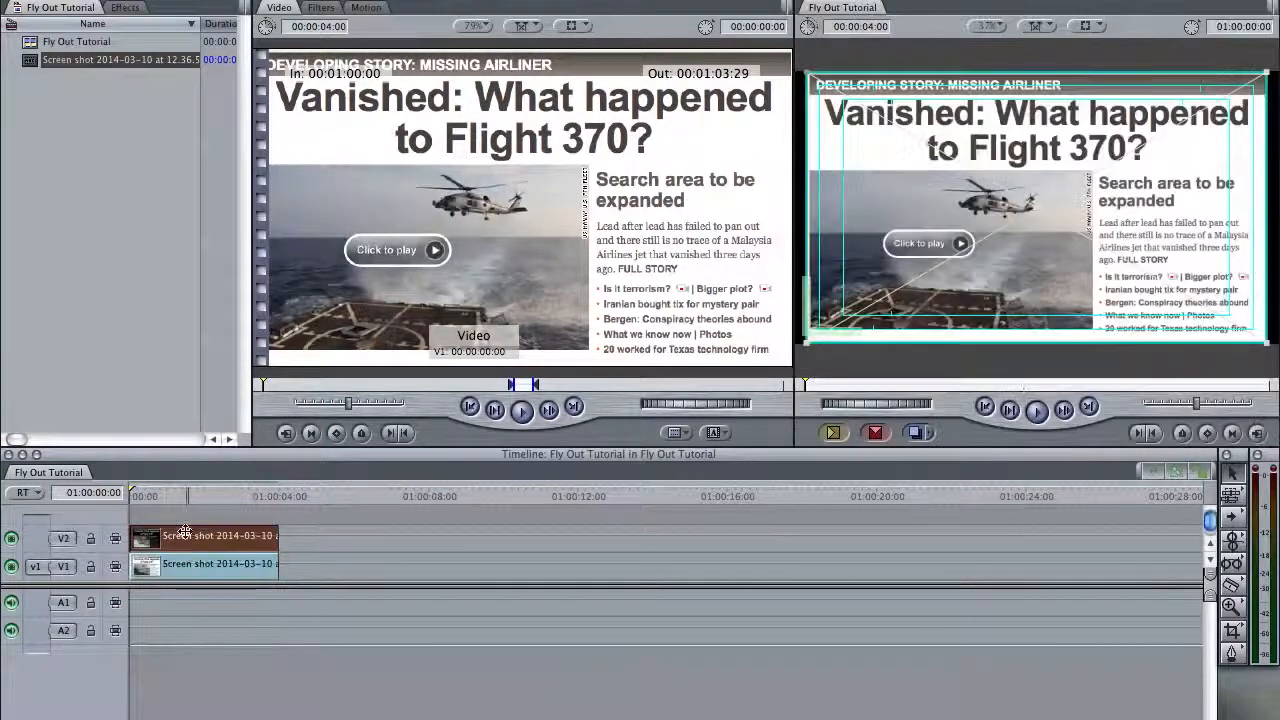
pyautogui.click(197, 534)
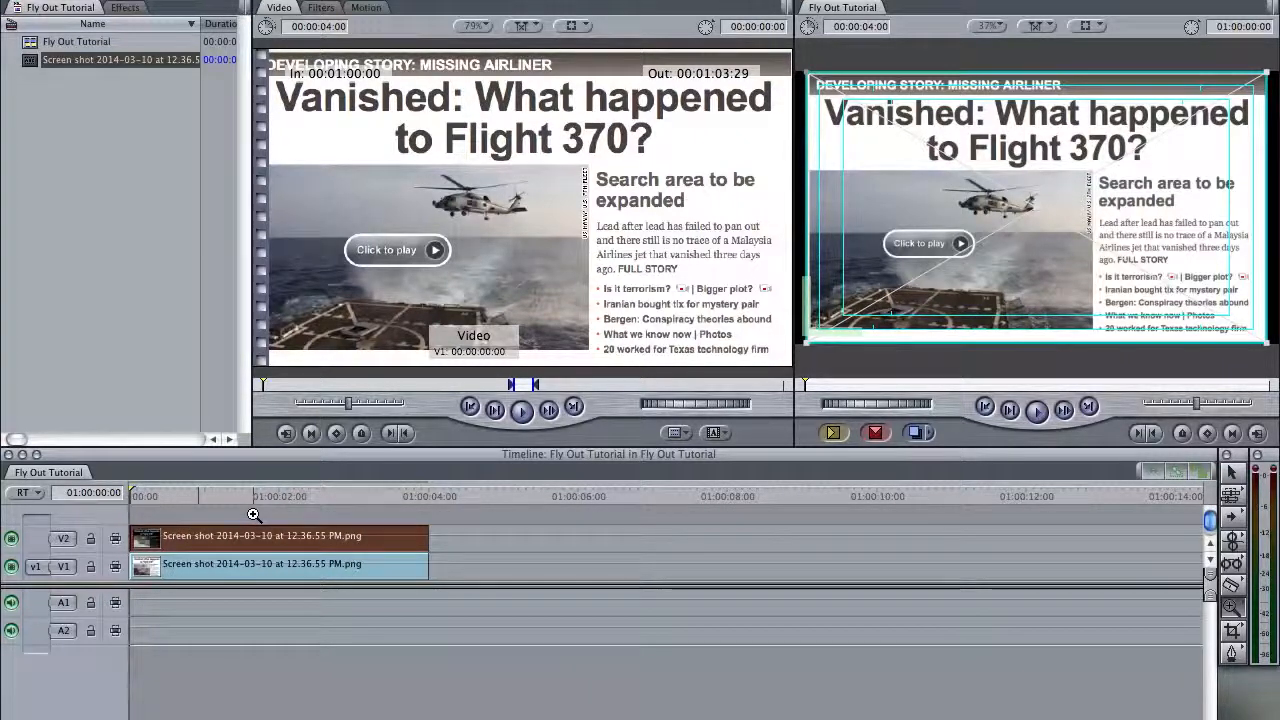
pyautogui.press('a')
pyautogui.click(245, 518)
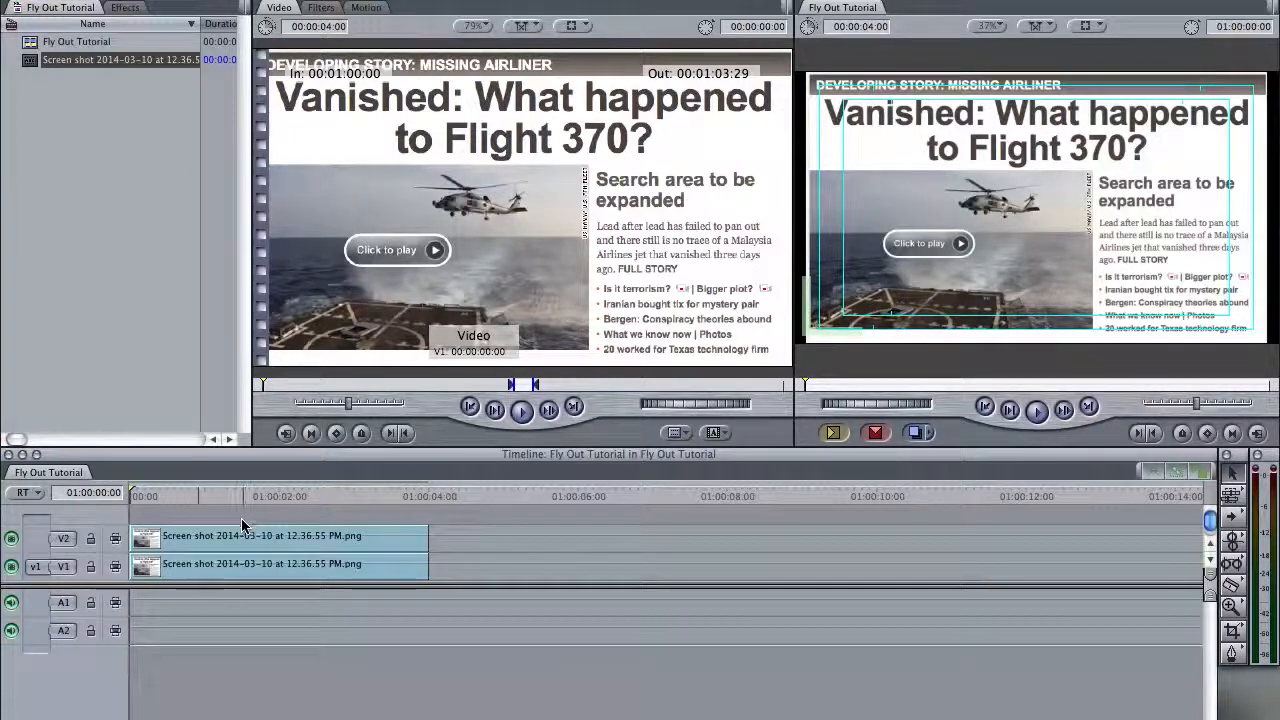
# Step: Hide track V1 and open the crop parameters in the V2 clip's motion settings
pyautogui.doubleClick(226, 540)
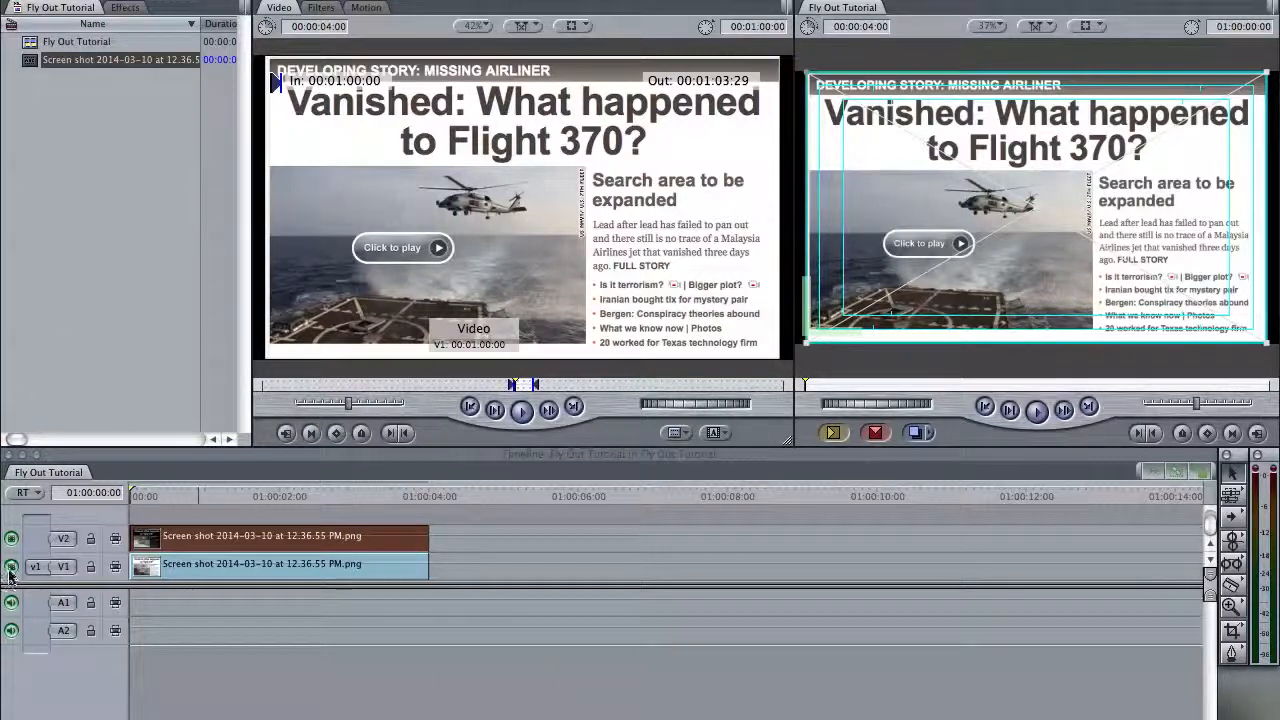
pyautogui.click(11, 568)
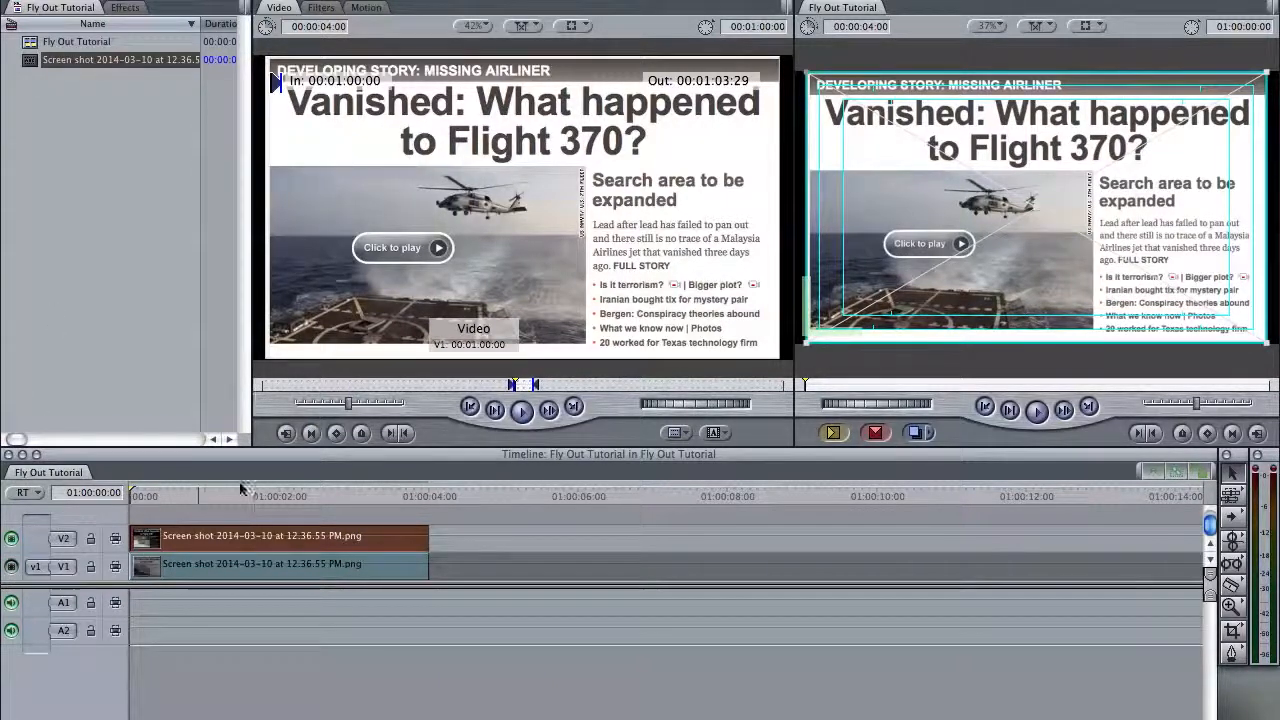
pyautogui.doubleClick(252, 541)
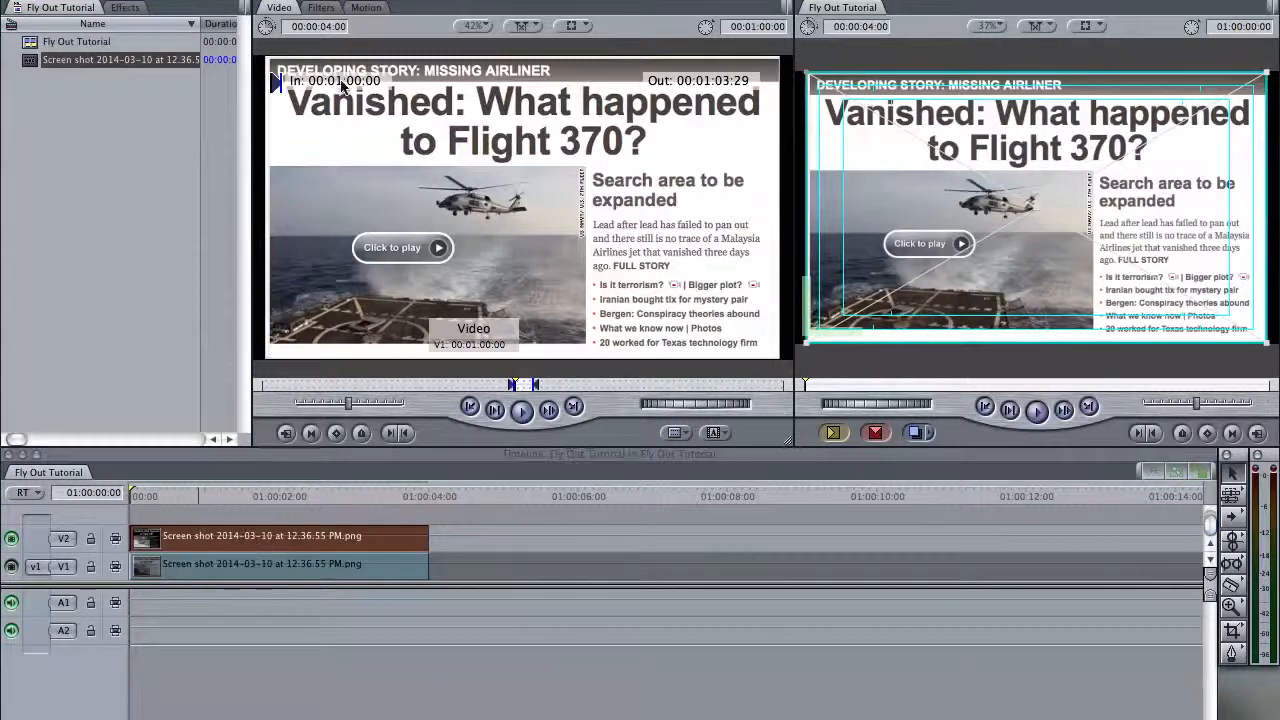
pyautogui.click(368, 7)
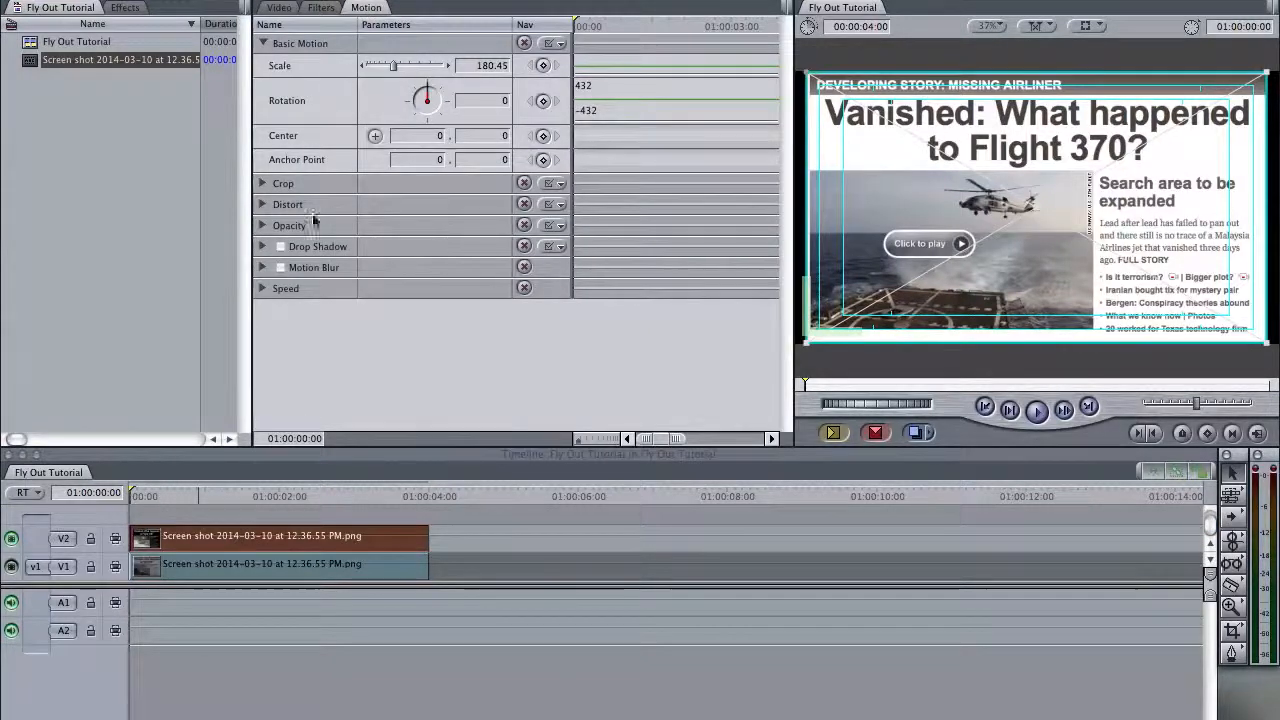
pyautogui.click(261, 184)
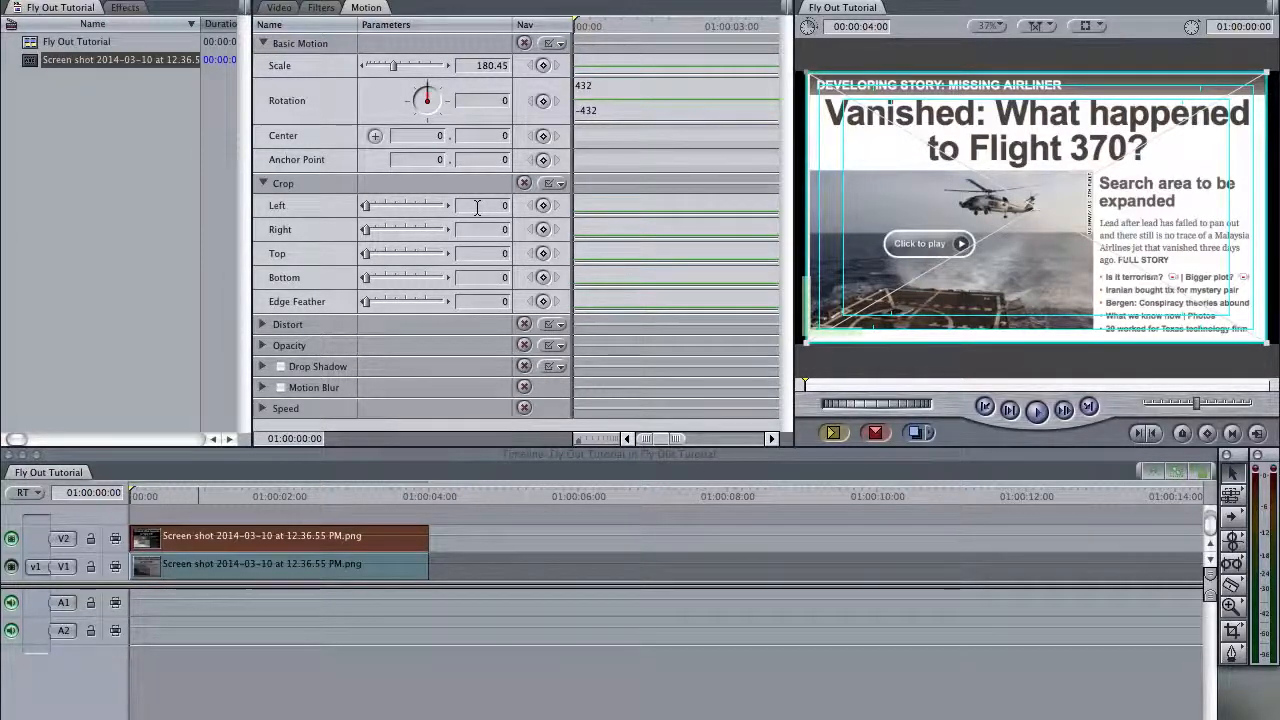
# Step: Crop the V2 clip's sides around the words "Flight 370", with left at 34 and right at 30
pyautogui.scroll(15, 477, 208)
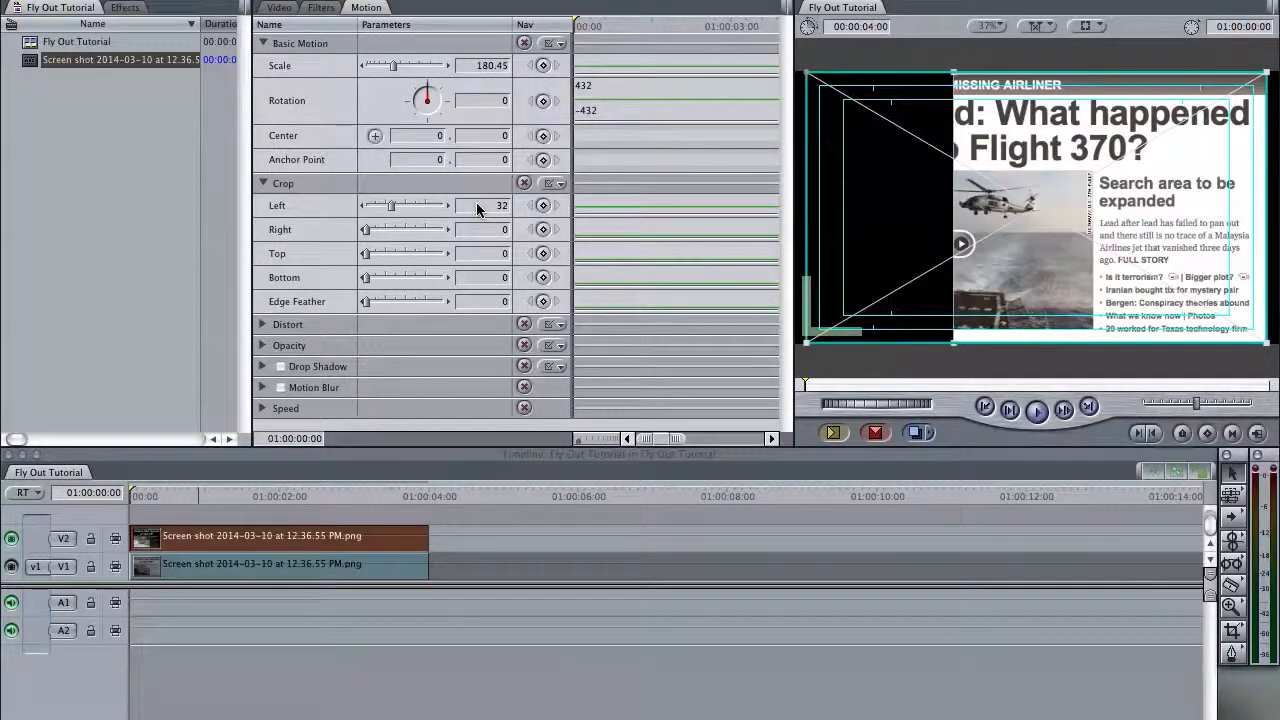
pyautogui.scroll(2, 477, 205)
pyautogui.scroll(11, 478, 230)
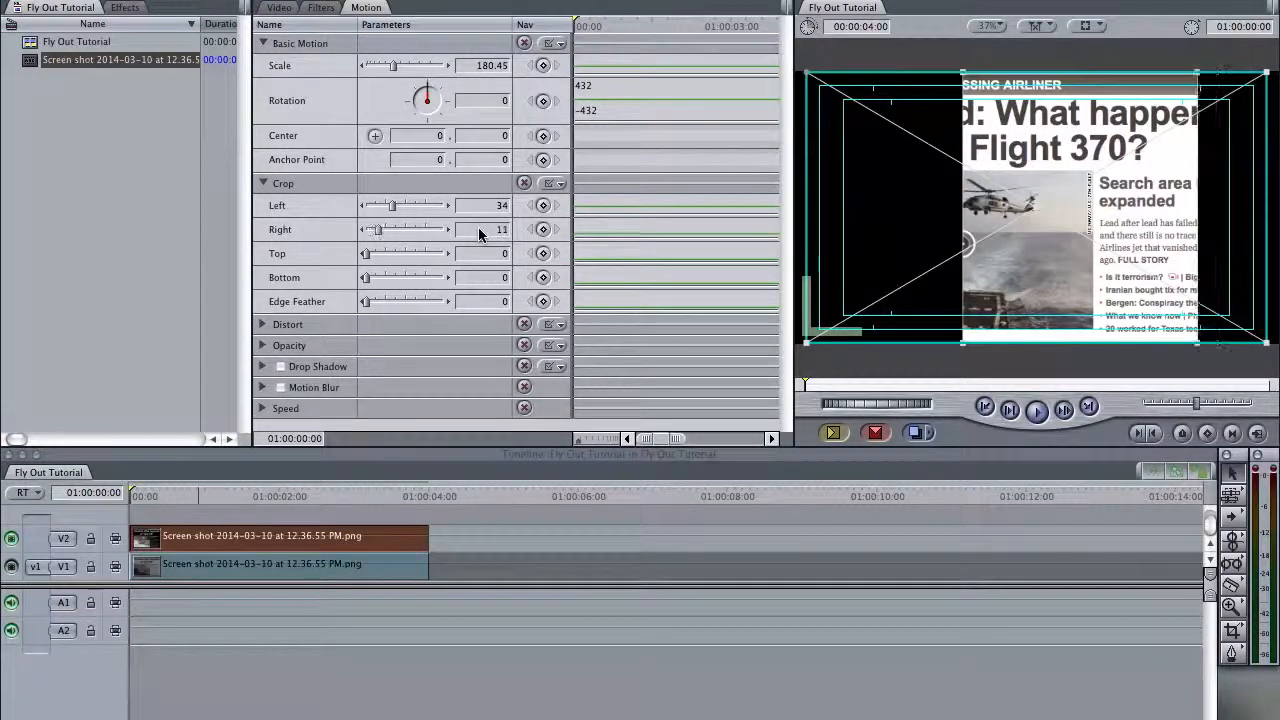
pyautogui.scroll(15, 478, 232)
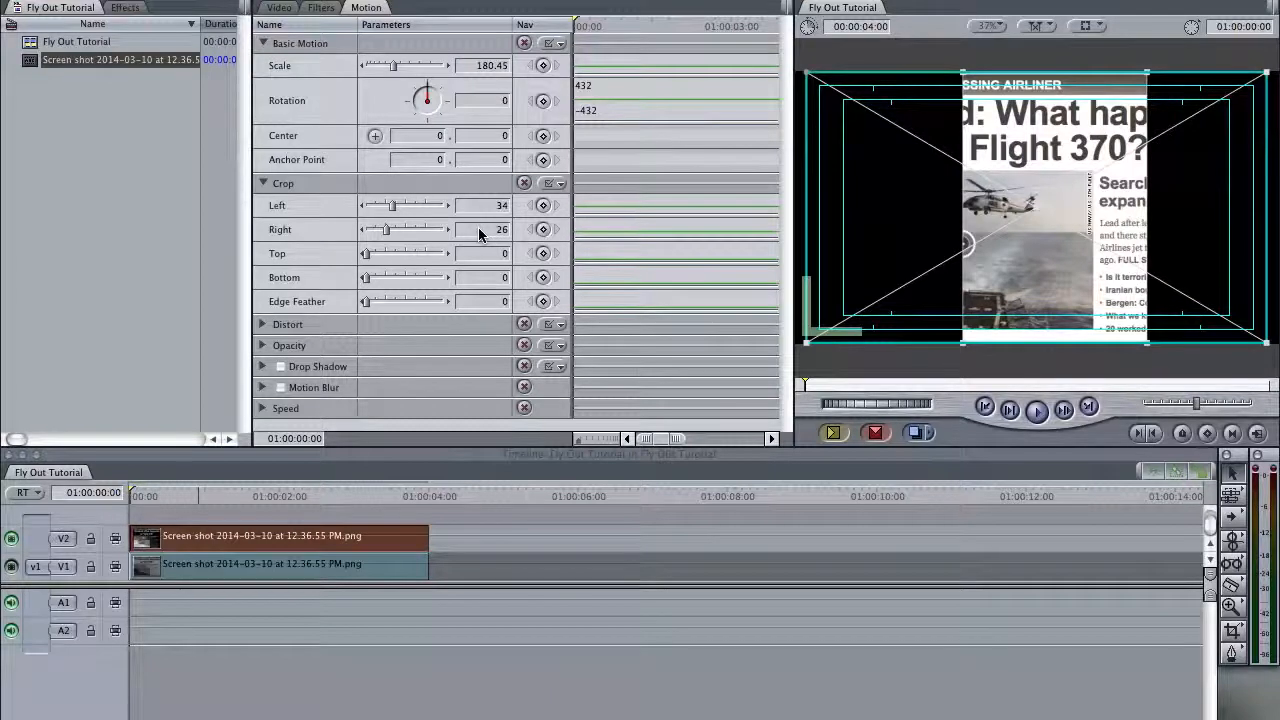
pyautogui.scroll(-1, 478, 233)
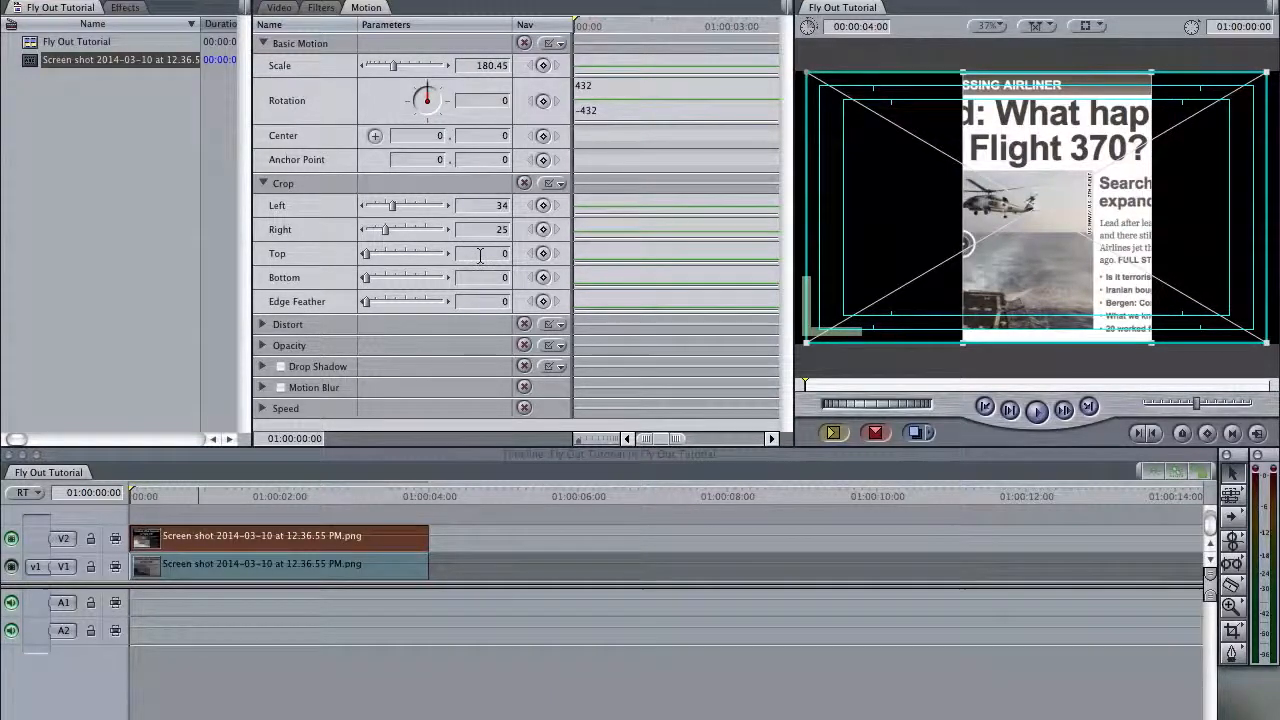
pyautogui.scroll(5, 477, 230)
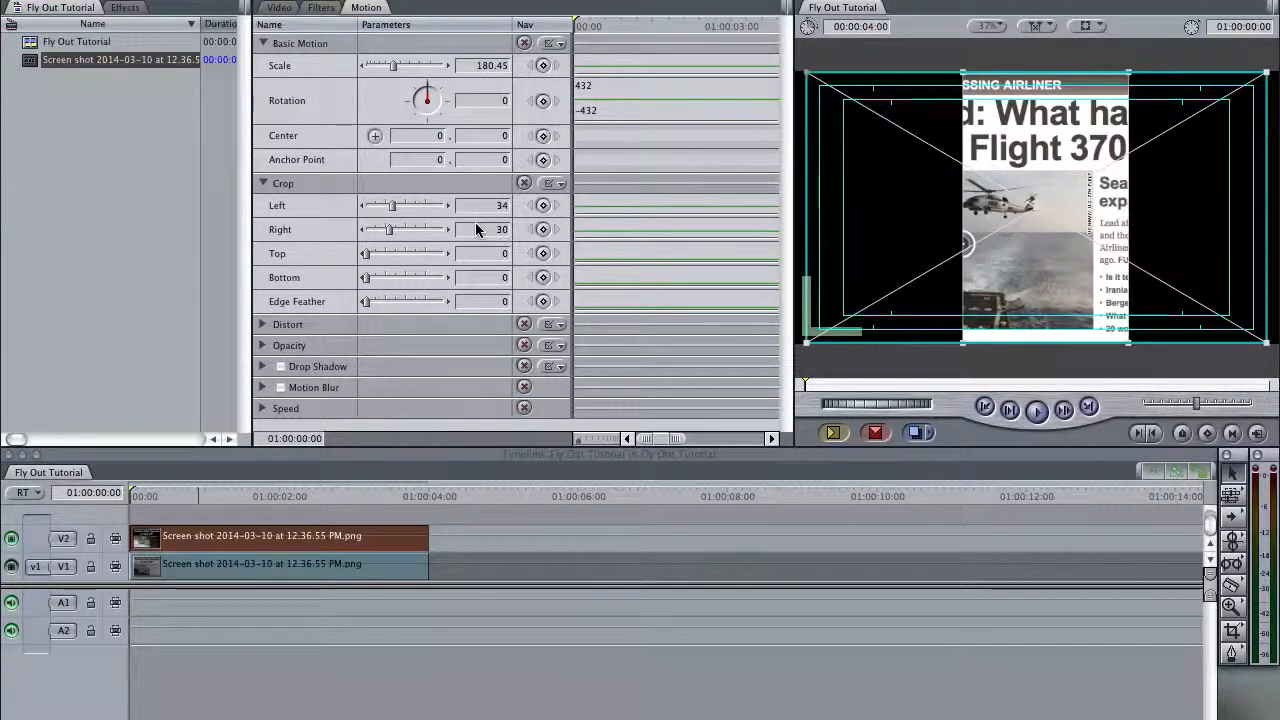
# Step: Crop the V2 clip's top to 21 and bottom to 65, isolating the words "Flight 370"
pyautogui.scroll(13, 481, 256)
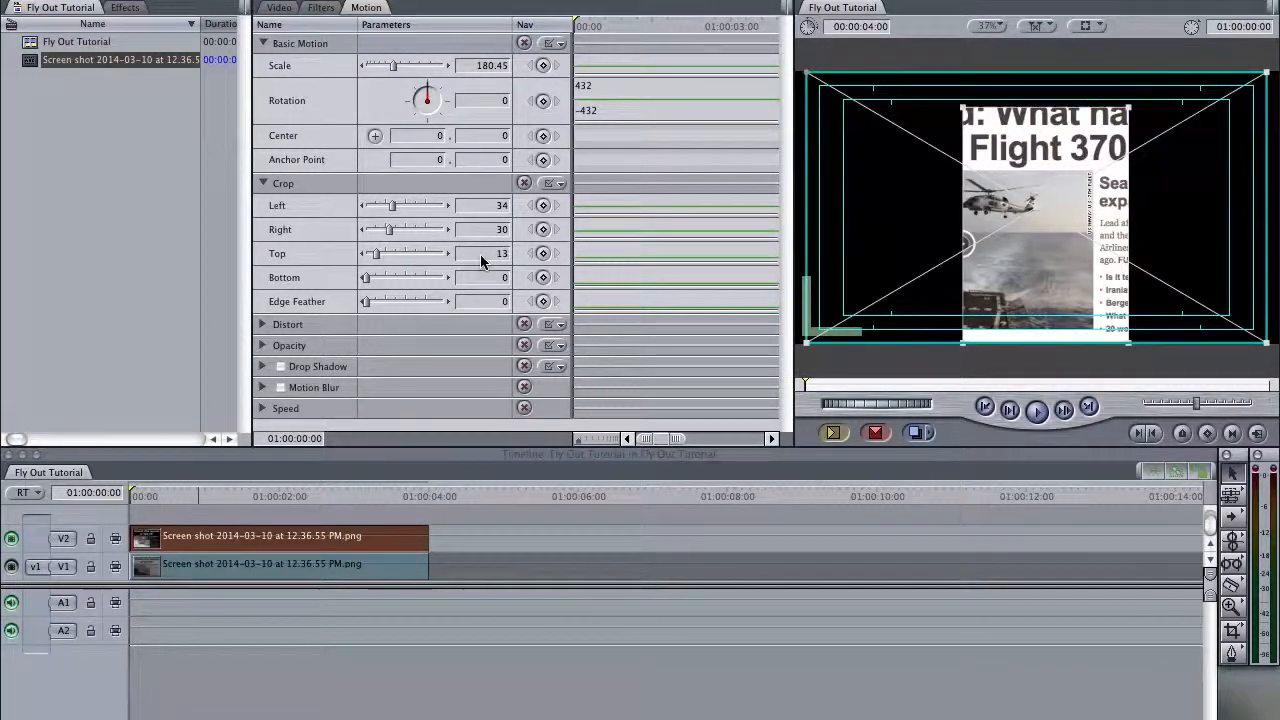
pyautogui.scroll(8, 481, 258)
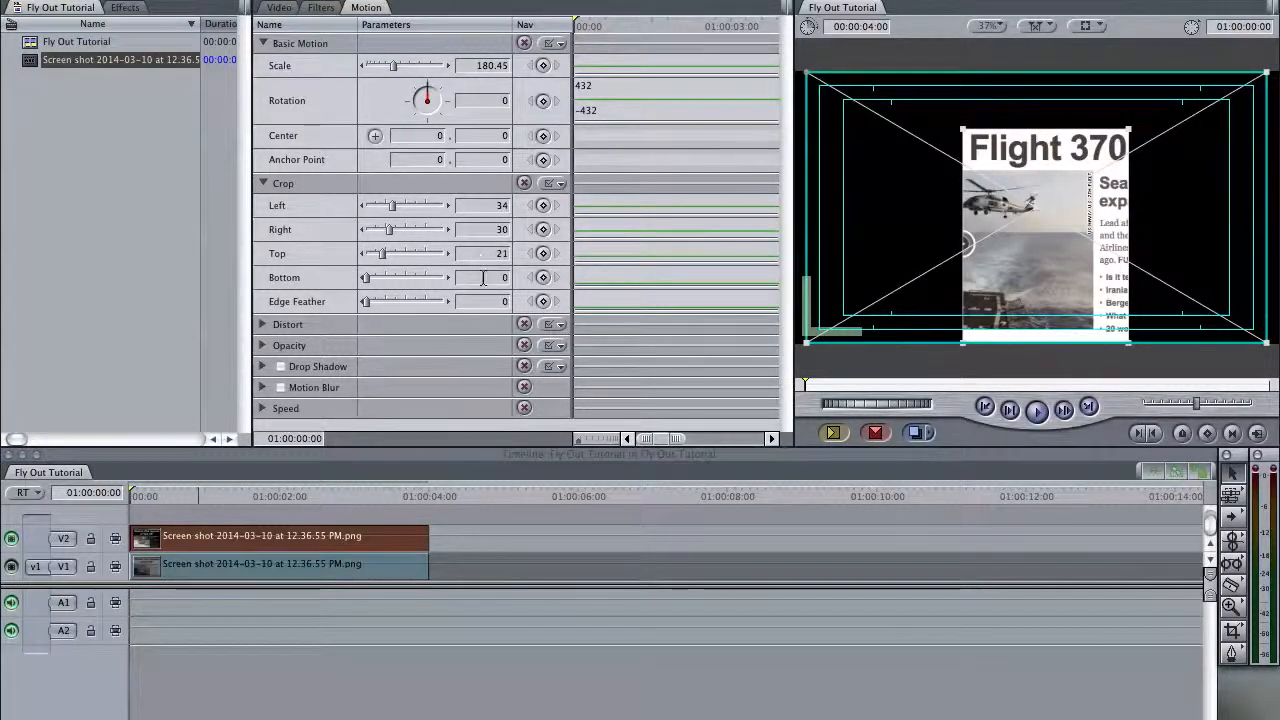
pyautogui.scroll(20, 483, 278)
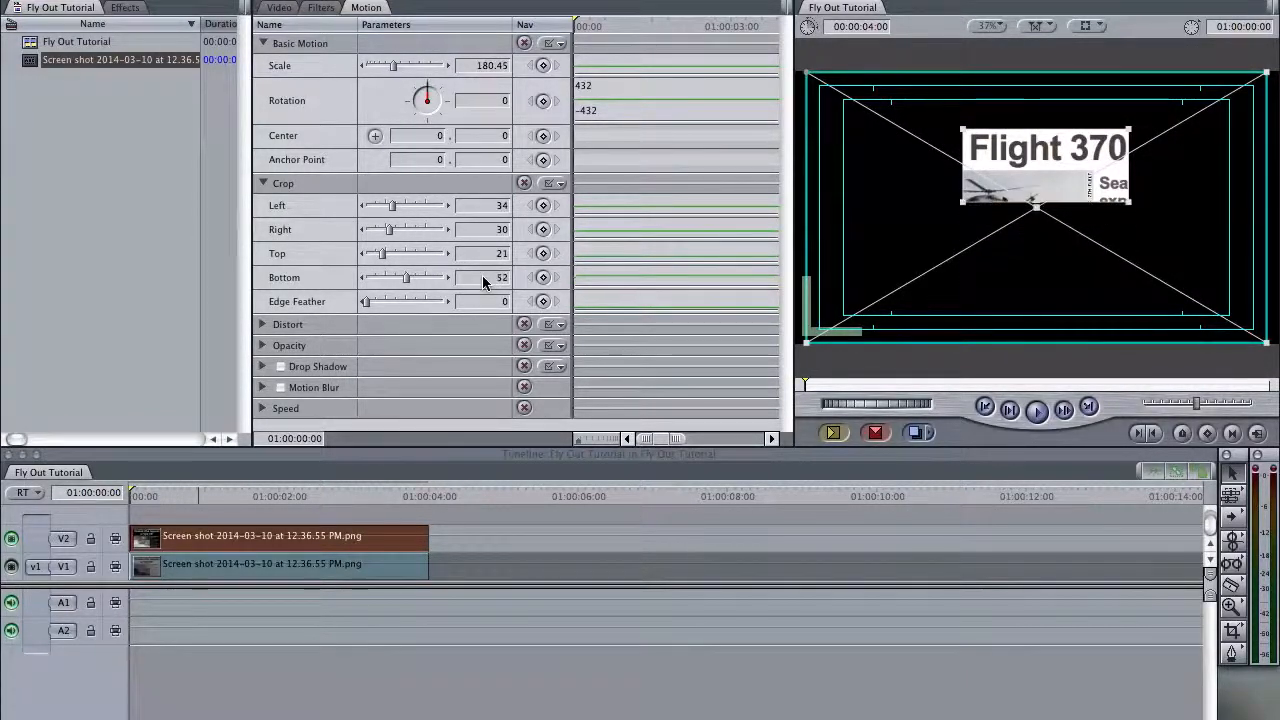
pyautogui.scroll(12, 483, 278)
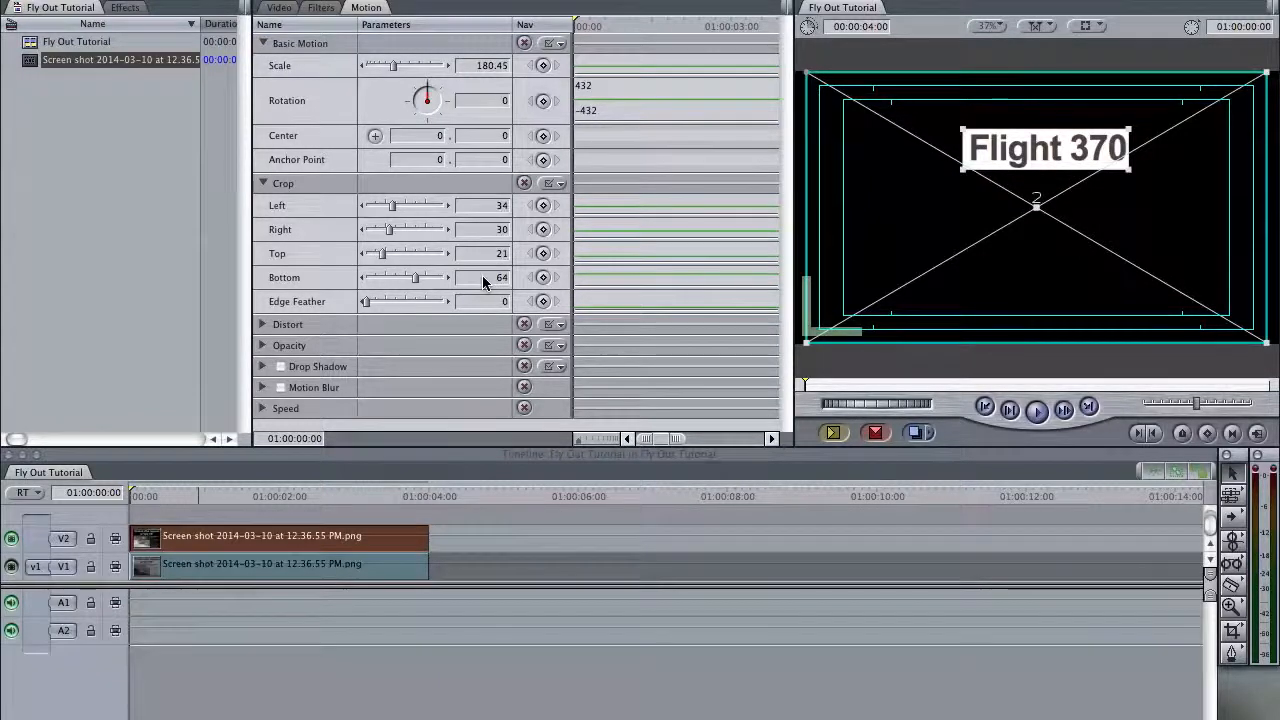
pyautogui.scroll(1, 482, 281)
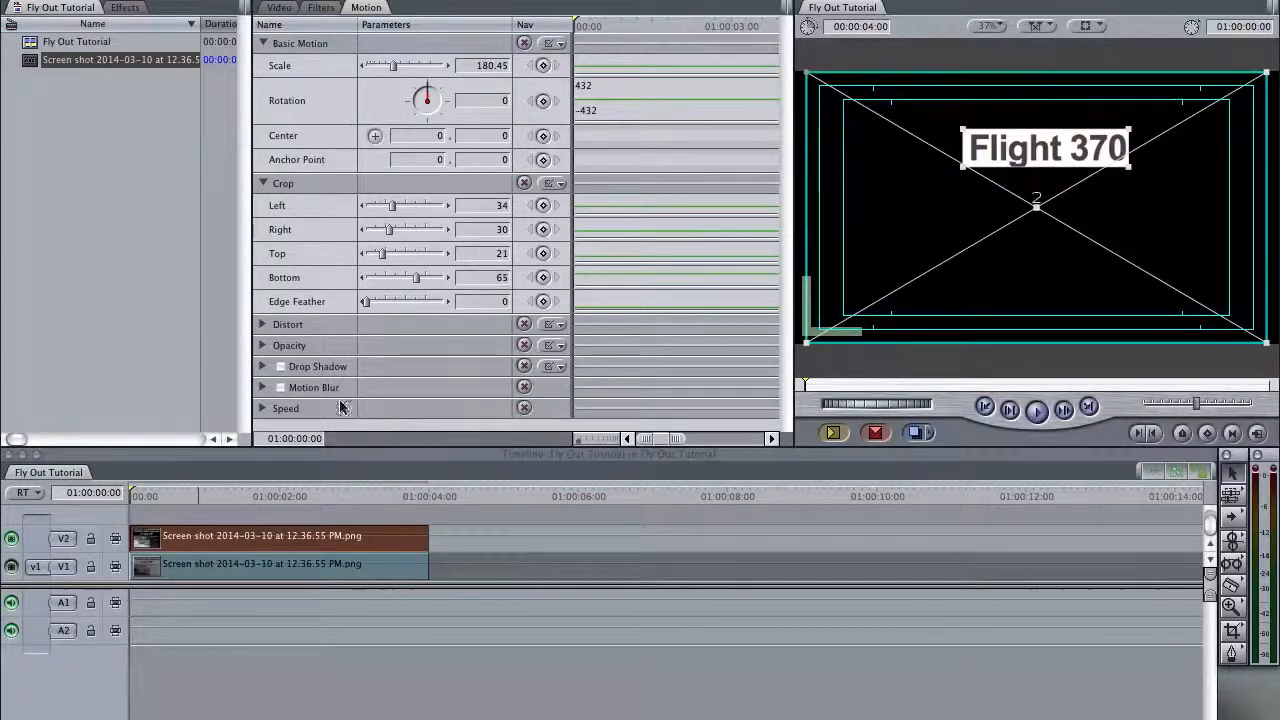
# Step: Make track V1 visible again and reopen the motion settings of the cropped V2 clip
pyautogui.click(12, 567)
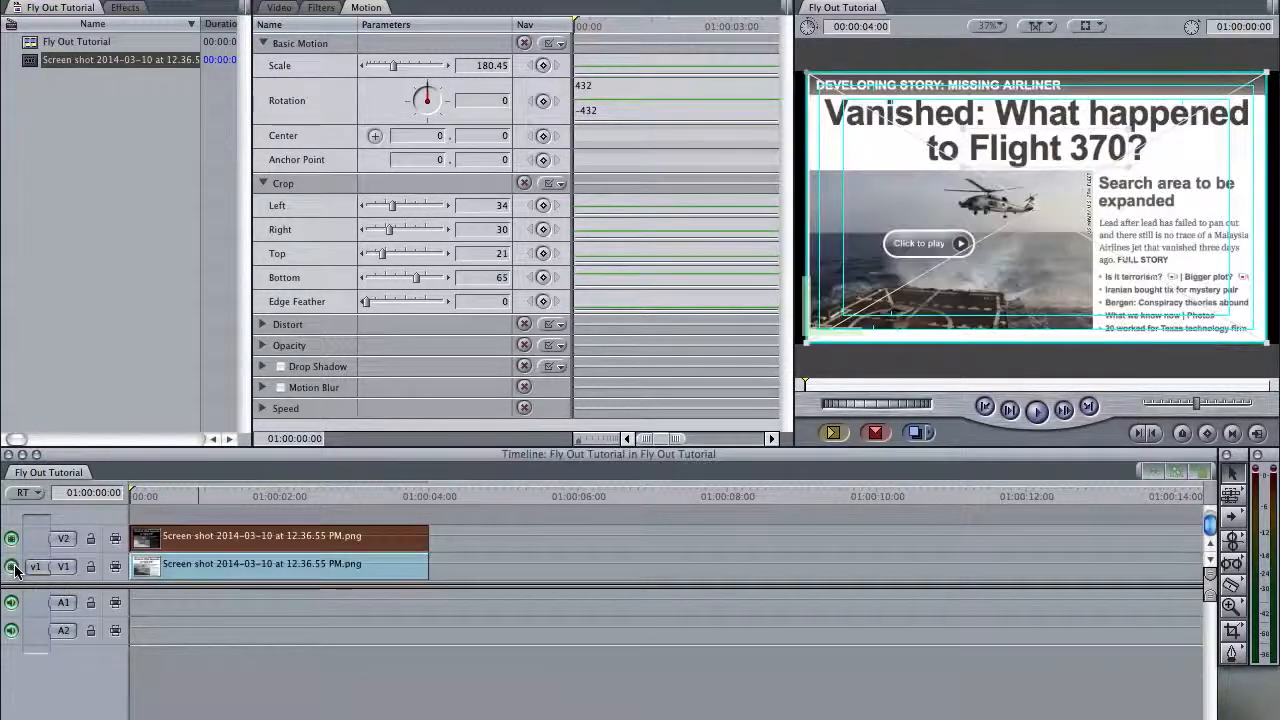
pyautogui.click(172, 532)
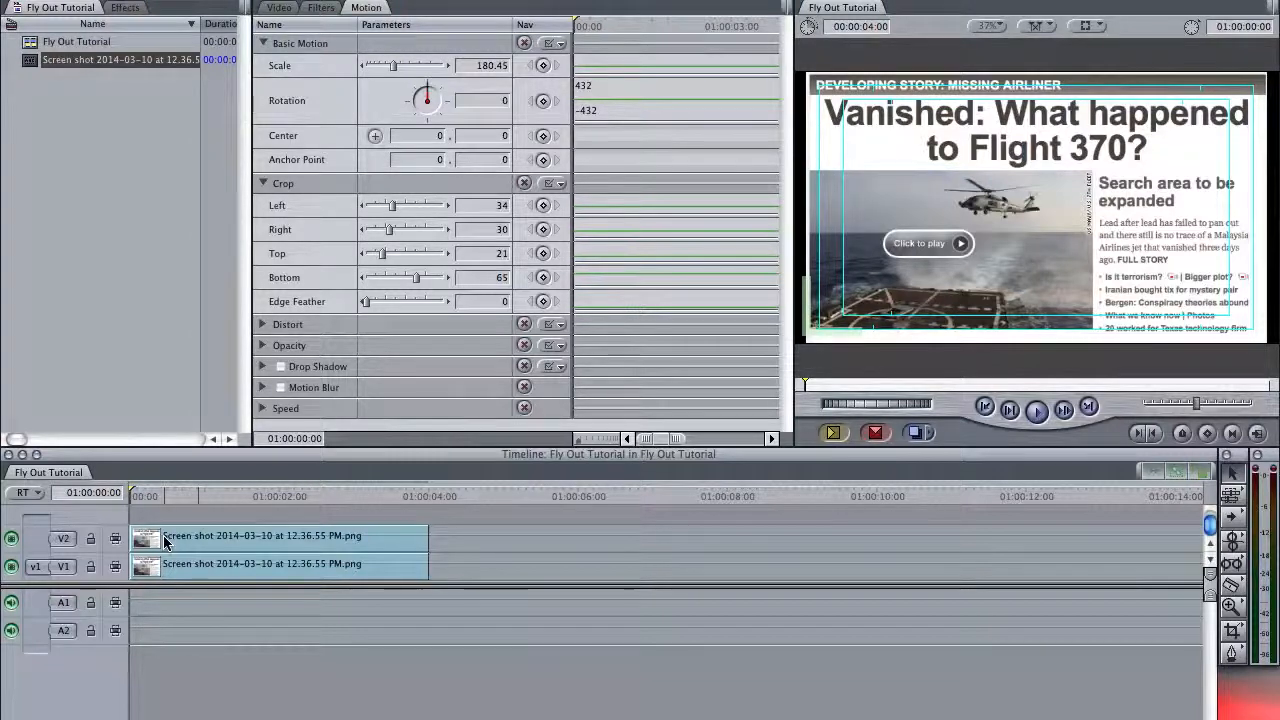
pyautogui.doubleClick(165, 541)
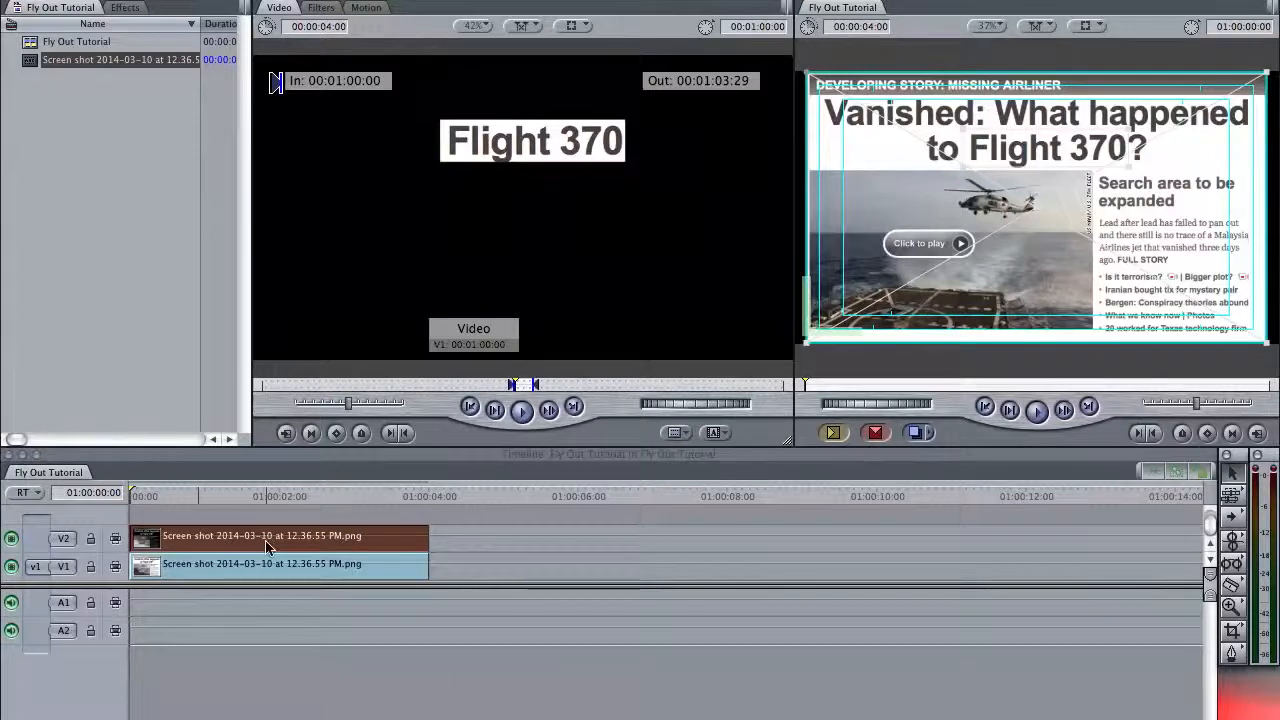
pyautogui.click(365, 8)
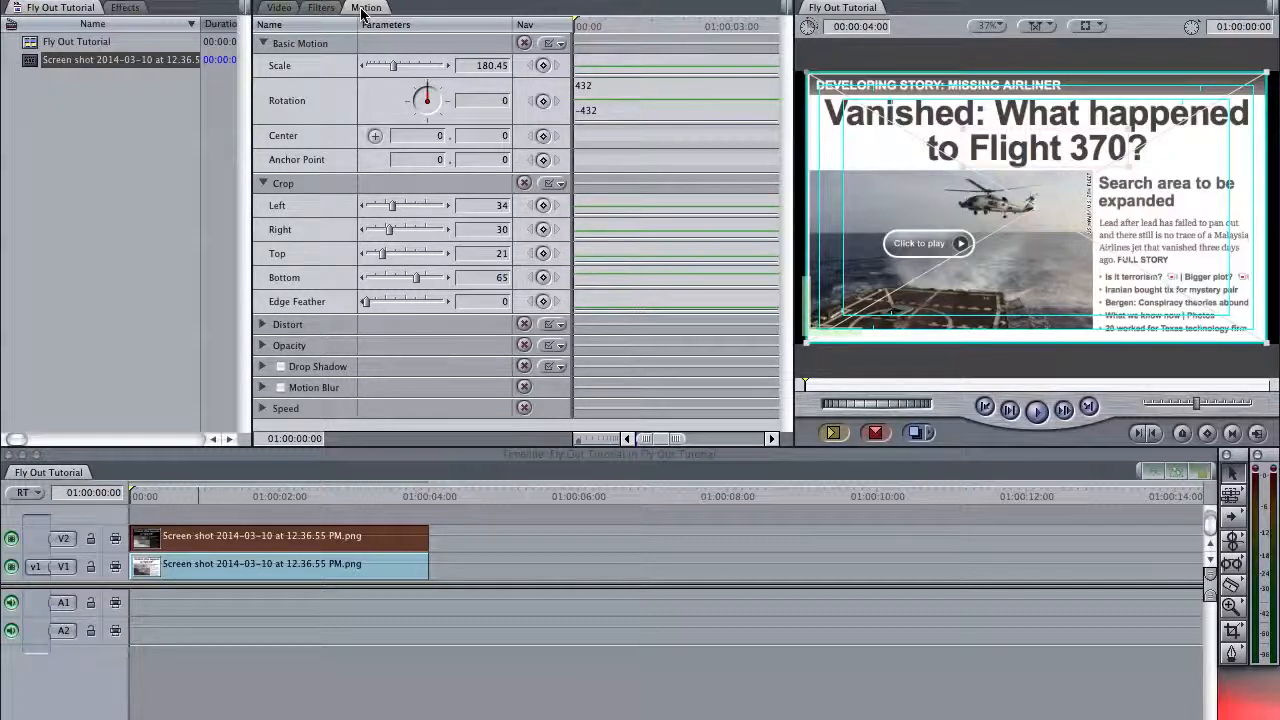
# Step: Add a motion keyframe to the V2 clip at 01:00:02:00
pyautogui.hotkey('shift', 'Right')
pyautogui.hotkey('shift', 'Right')
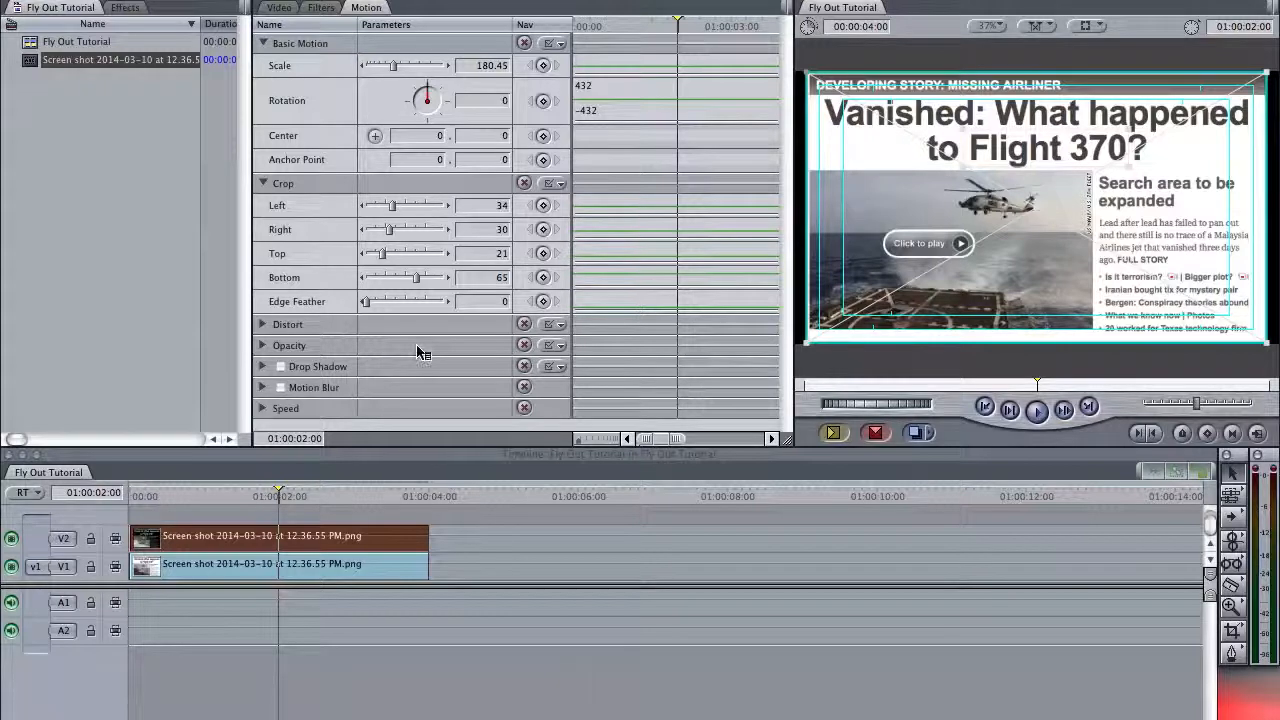
pyautogui.hotkey('ctrl', 'k')
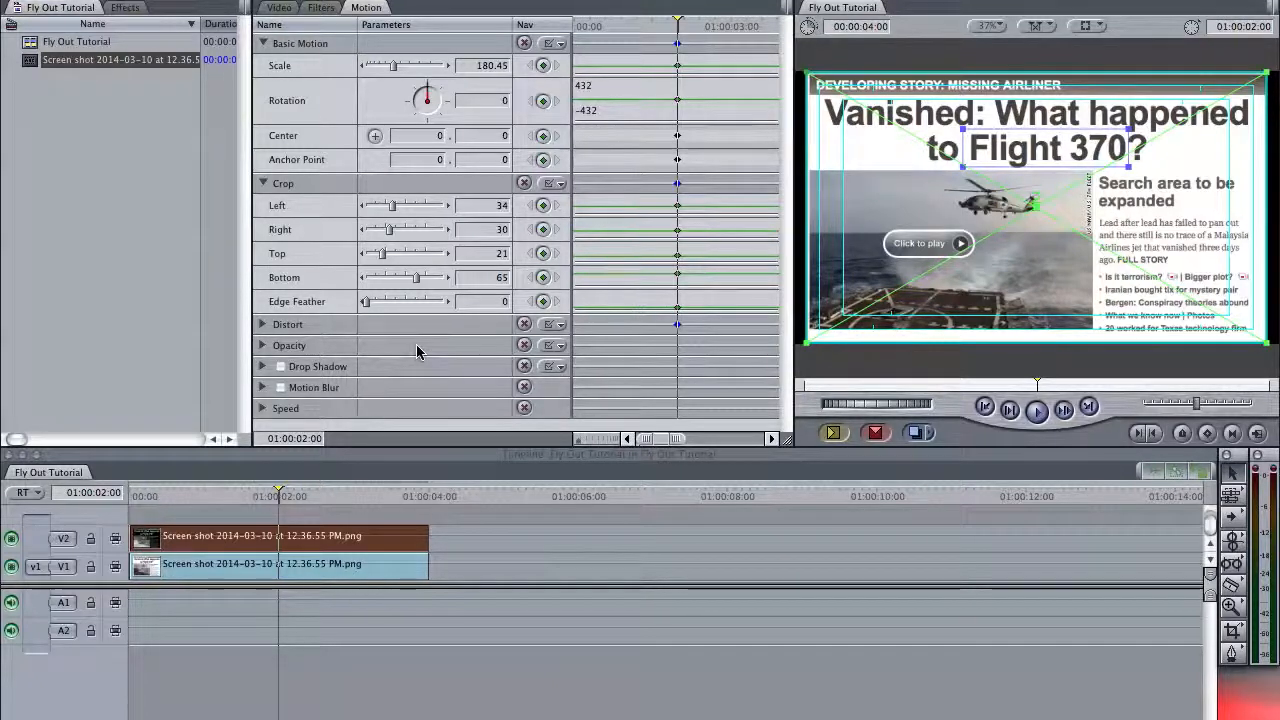
# Step: Add a second motion keyframe to the V2 clip at 01:00:02:15
pyautogui.press('Right')
pyautogui.press('Right')
pyautogui.press('Right')
pyautogui.press('Right')
pyautogui.press('Right')
pyautogui.press('Right')
pyautogui.press('Right')
pyautogui.press('Right')
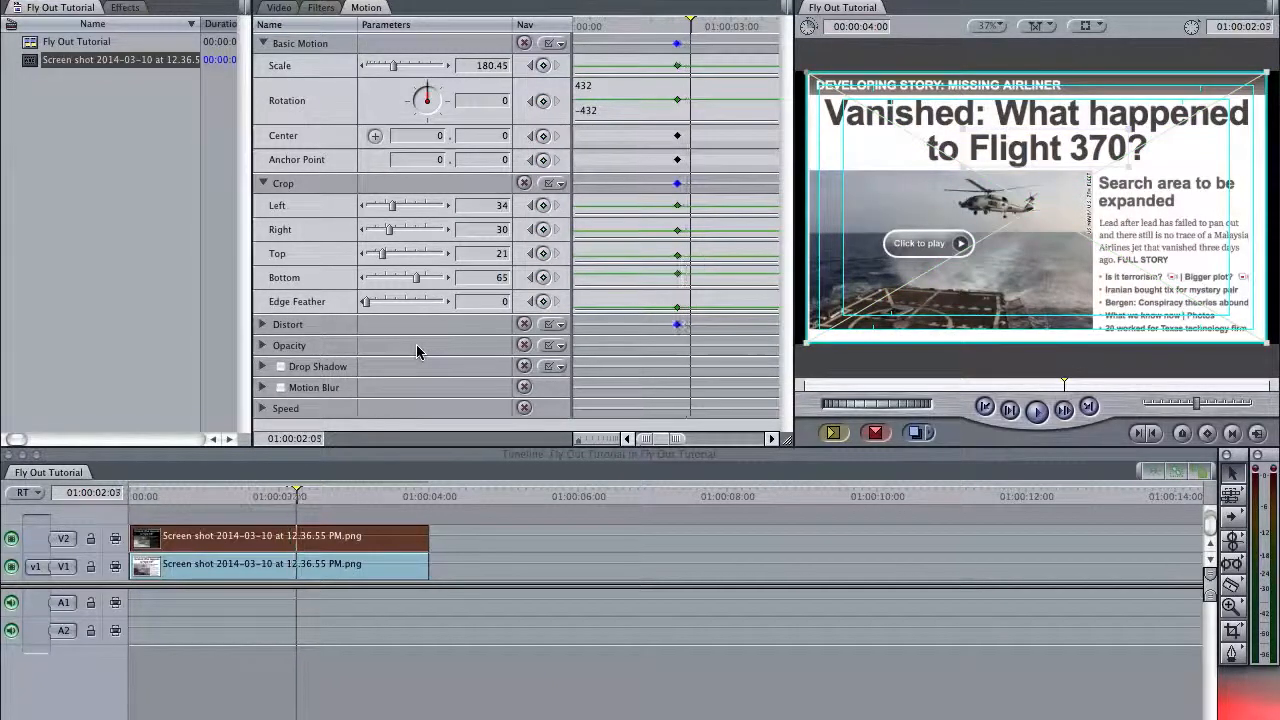
pyautogui.press('Right')
pyautogui.press('Right')
pyautogui.press('Right')
pyautogui.press('Right')
pyautogui.press('Right')
pyautogui.press('Right')
pyautogui.press('Right')
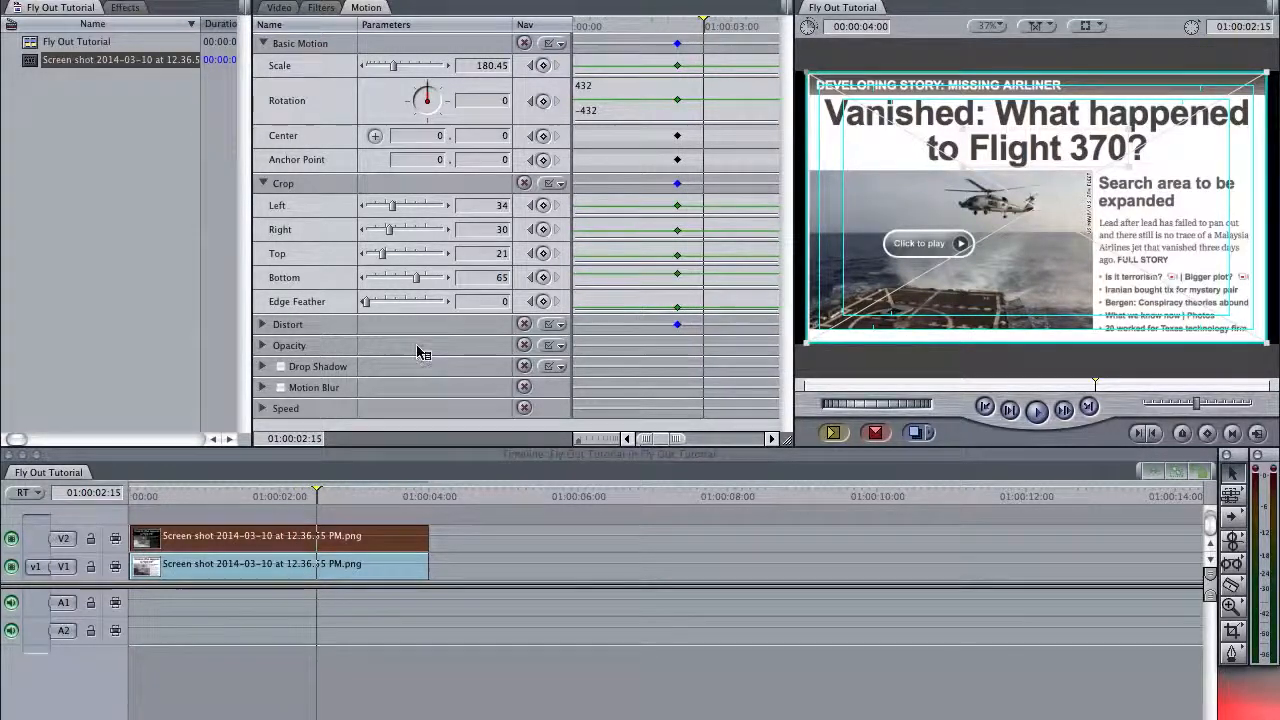
pyautogui.hotkey('ctrl', 'k')
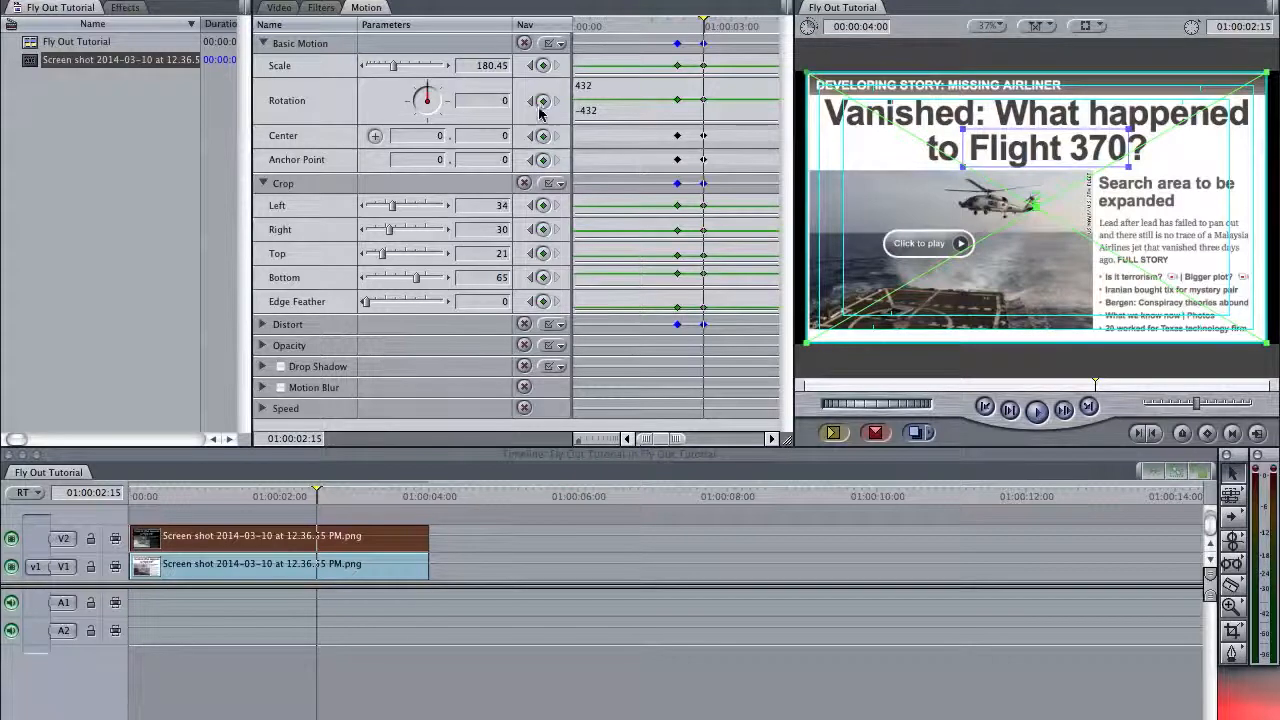
# Step: At the second keyframe, enlarge the "Flight 370" cutout to scale 289 and move it down to center 1.99, 236.74
pyautogui.scroll(1, 474, 68)
pyautogui.scroll(15, 474, 68)
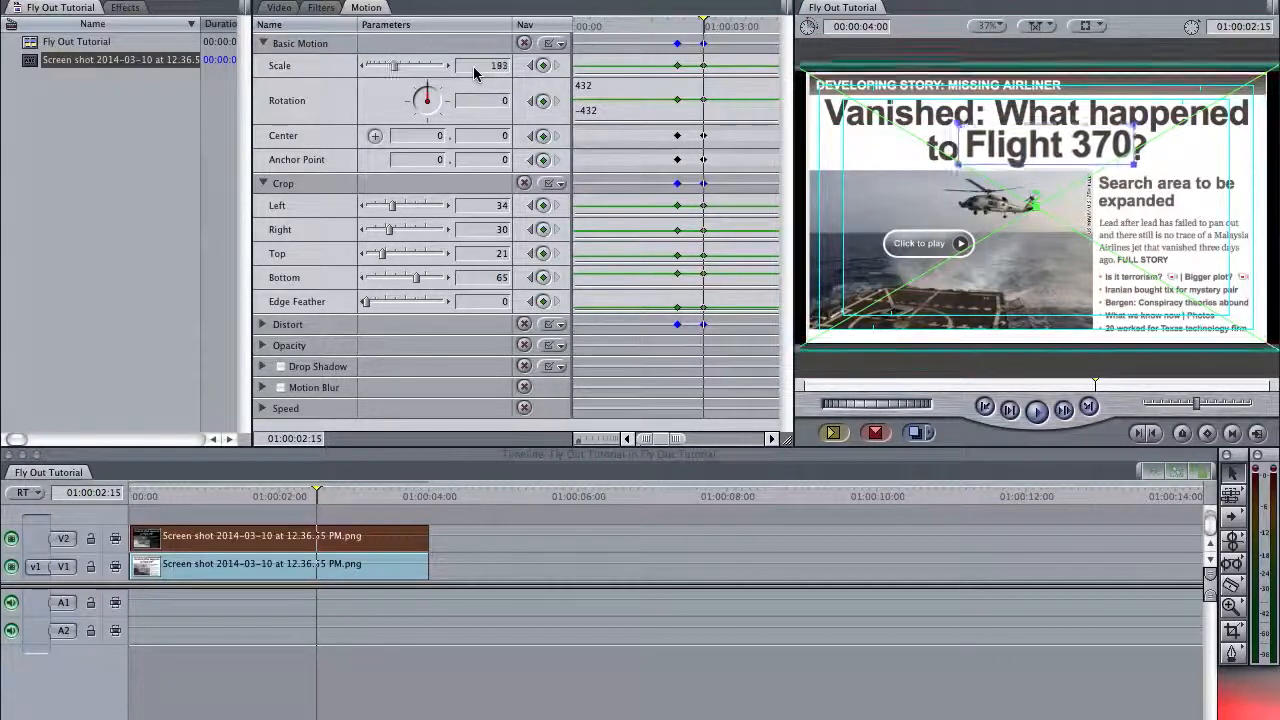
pyautogui.scroll(6, 472, 66)
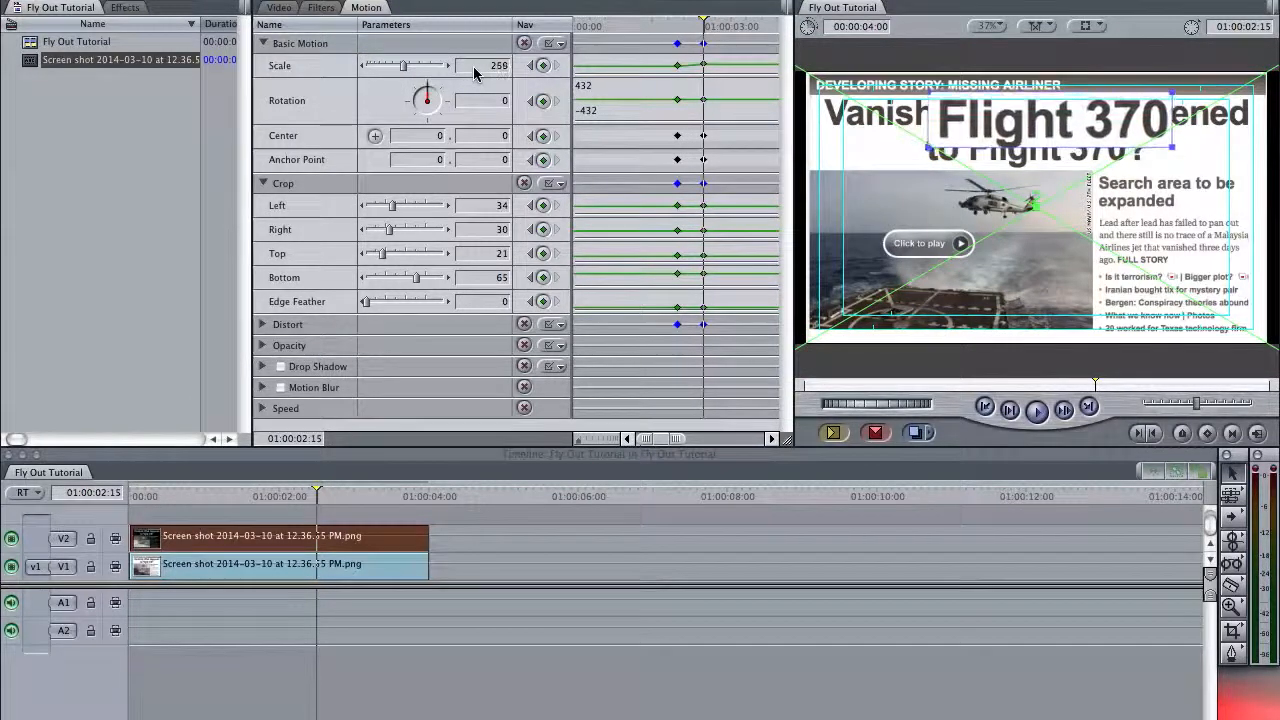
pyautogui.moveTo(1045, 184); pyautogui.dragTo(1045, 262)
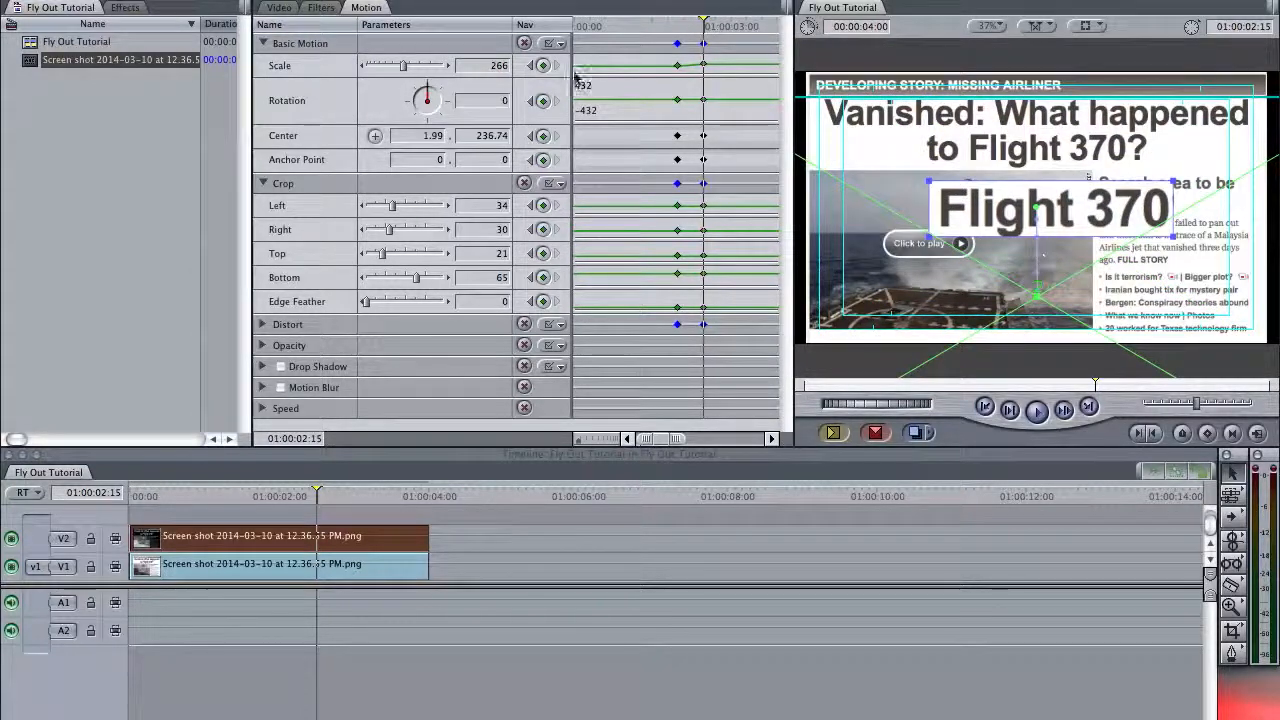
pyautogui.scroll(6, 479, 67)
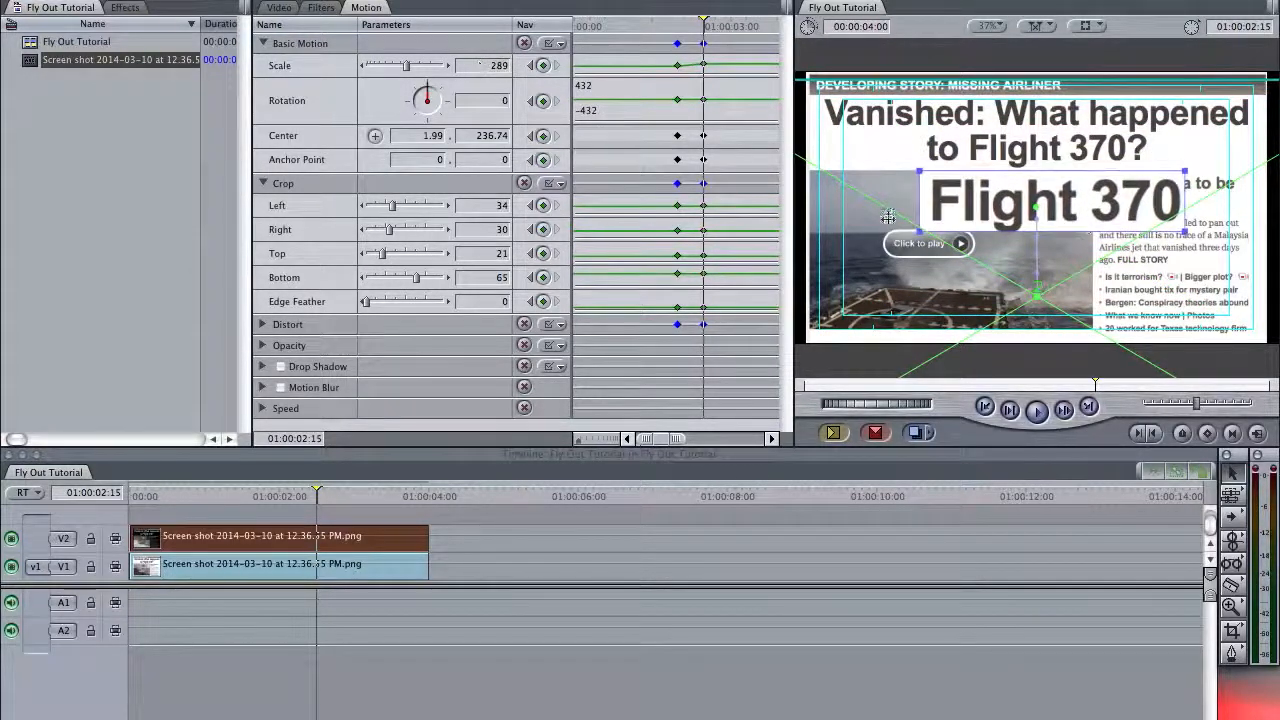
# Step: Step back and forth through the frames between the keyframes at 01:00:02:00 and 01:00:02:15 to check the "Flight 370" enlargement
pyautogui.press('Left')
pyautogui.press('Left')
pyautogui.press('Left')
pyautogui.press('Left')
pyautogui.press('Left')
pyautogui.press('Left')
pyautogui.press('Left')
pyautogui.press('Left')
pyautogui.press('Left')
pyautogui.press('Left')
pyautogui.press('Left')
pyautogui.press('Left')
pyautogui.press('Left')
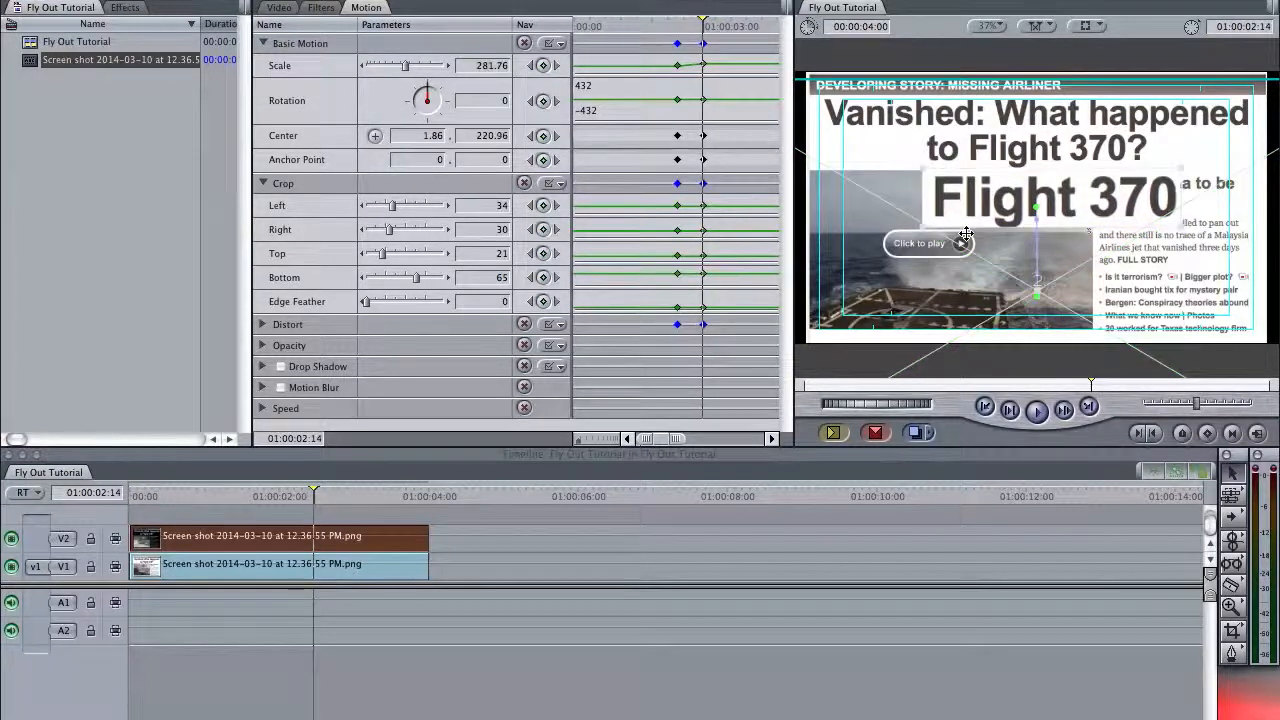
pyautogui.press('Right')
pyautogui.press('Right')
pyautogui.press('Right')
pyautogui.press('Right')
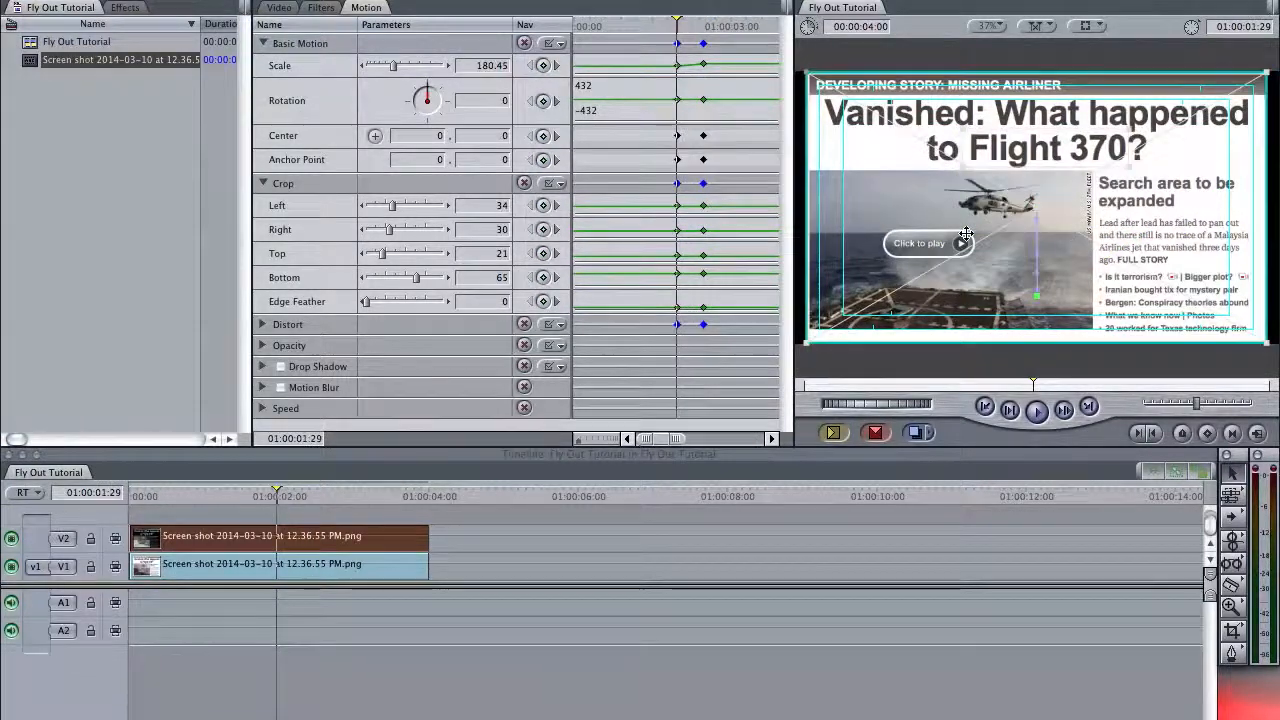
pyautogui.press('Right')
pyautogui.press('Right')
pyautogui.press('Right')
pyautogui.press('Right')
pyautogui.press('Right')
pyautogui.press('Right')
pyautogui.press('Right')
pyautogui.press('Right')
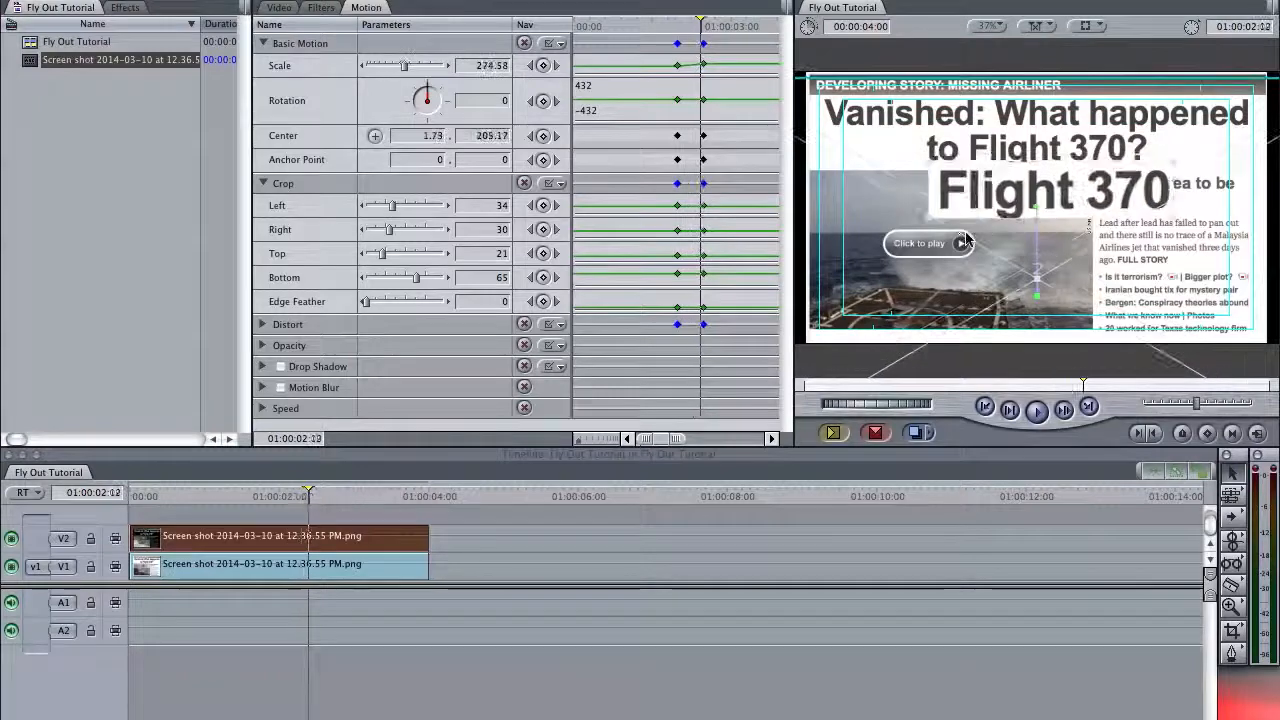
pyautogui.press('Left')
pyautogui.press('Left')
pyautogui.press('Left')
pyautogui.press('Left')
pyautogui.press('Left')
pyautogui.press('Left')
pyautogui.press('Left')
pyautogui.press('Left')
pyautogui.press('Left')
pyautogui.press('Left')
pyautogui.press('Left')
pyautogui.press('Left')
pyautogui.press('Left')
pyautogui.press('Left')
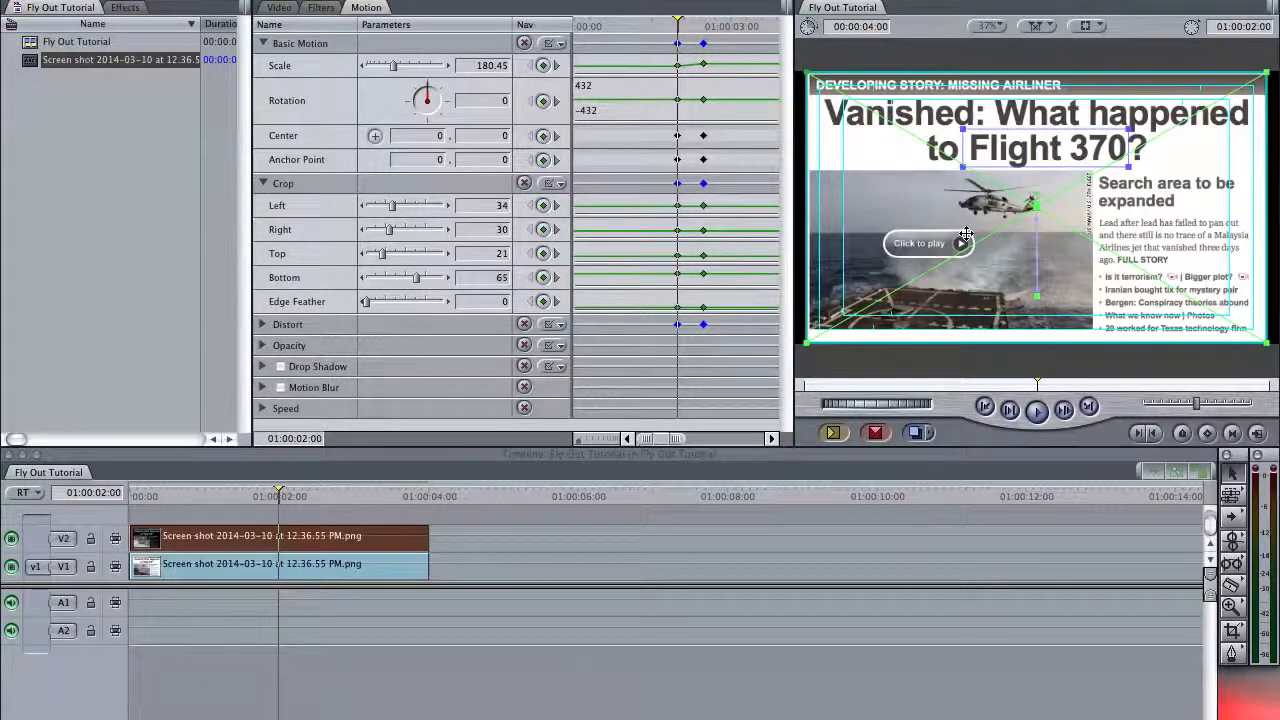
pyautogui.press('Right')
pyautogui.press('Right')
pyautogui.press('Right')
pyautogui.press('Right')
pyautogui.press('Right')
pyautogui.press('Right')
pyautogui.press('Right')
pyautogui.press('Right')
pyautogui.press('Right')
pyautogui.press('Right')
pyautogui.press('Right')
pyautogui.press('Right')
pyautogui.press('Right')
pyautogui.press('Right')
pyautogui.press('Right')
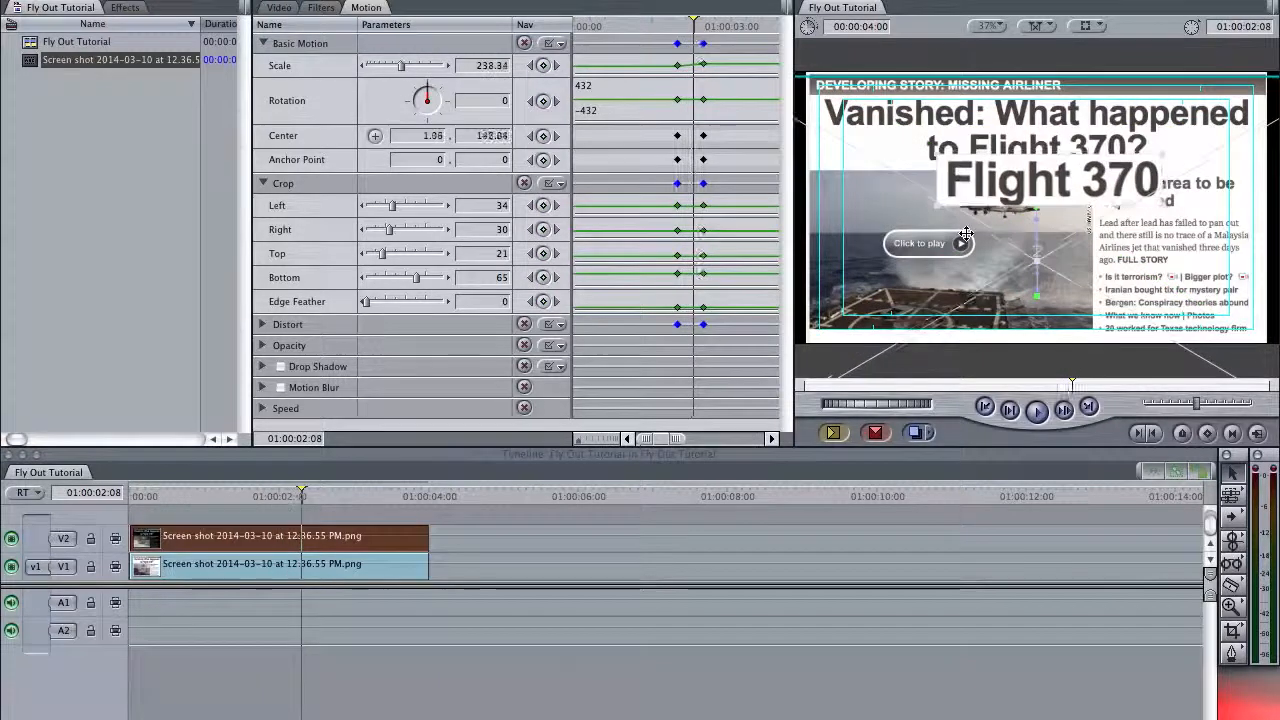
pyautogui.press('Left')
pyautogui.press('Left')
pyautogui.press('Left')
pyautogui.press('Left')
pyautogui.press('Left')
pyautogui.press('Left')
pyautogui.press('Left')
pyautogui.press('Left')
pyautogui.press('Left')
pyautogui.press('Left')
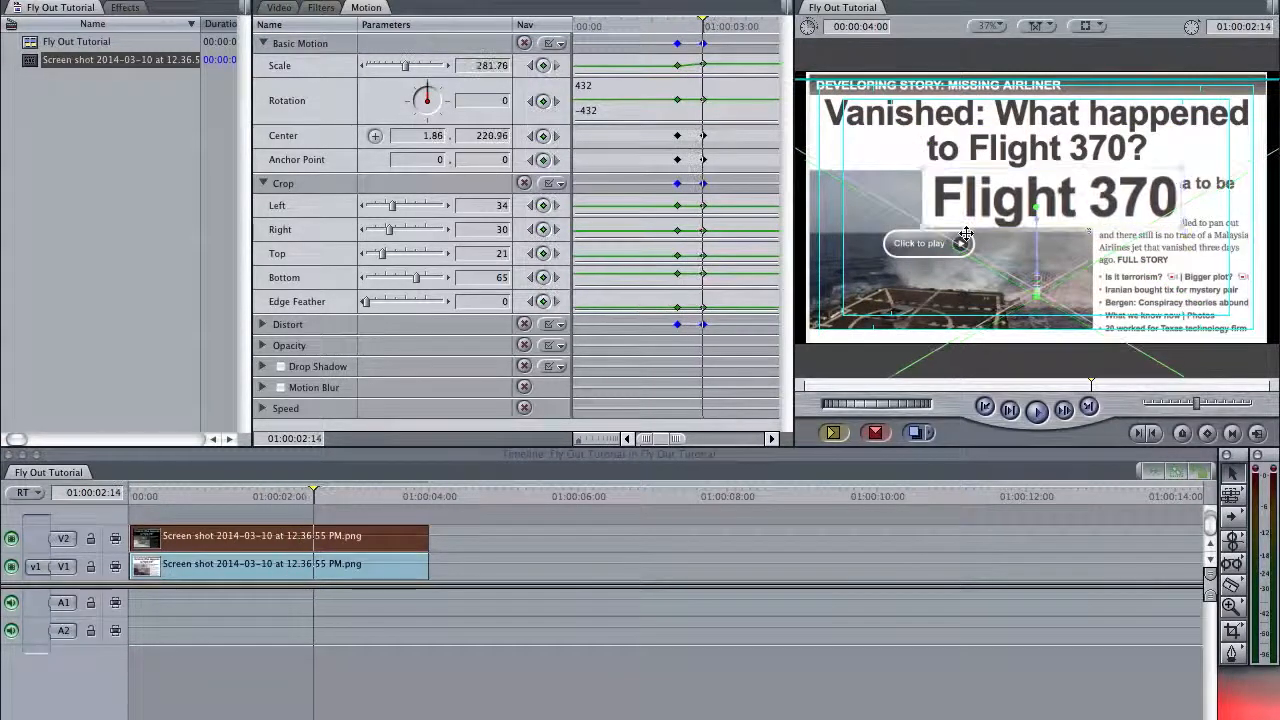
# Step: Go back to 01:00:01:10 and step forward to the first keyframe at 01:00:02:00 to examine the page before the fly-out
pyautogui.press('Left')
pyautogui.press('Left')
pyautogui.press('Left')
pyautogui.press('Left')
pyautogui.press('Left')
pyautogui.press('Left')
pyautogui.press('Left')
pyautogui.press('Left')
pyautogui.press('Left')
pyautogui.press('Left')
pyautogui.press('Left')
pyautogui.press('Left')
pyautogui.press('Left')
pyautogui.press('Left')
pyautogui.press('Left')
pyautogui.press('Left')
pyautogui.press('Left')
pyautogui.press('Left')
pyautogui.press('Left')
pyautogui.press('Left')
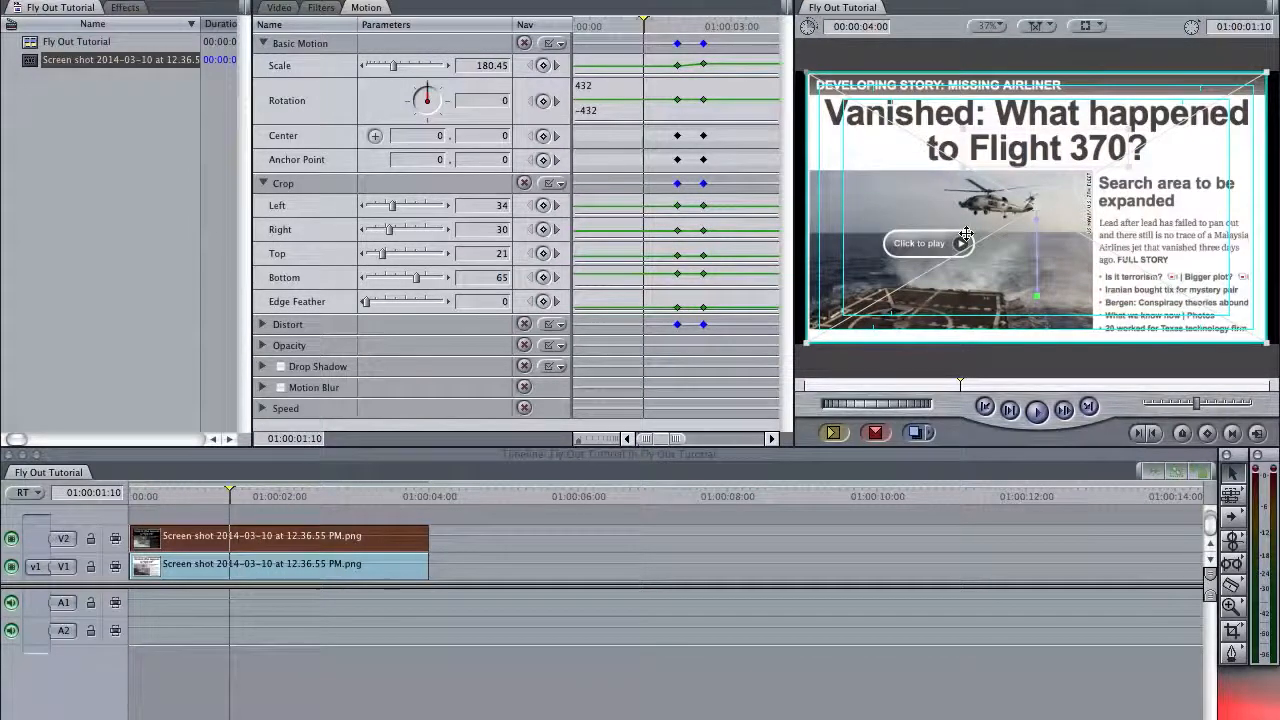
pyautogui.press('Right')
pyautogui.press('Right')
pyautogui.press('Right')
pyautogui.press('Right')
pyautogui.press('Right')
pyautogui.press('Right')
pyautogui.press('Right')
pyautogui.press('Right')
pyautogui.press('Right')
pyautogui.press('Right')
pyautogui.press('Right')
pyautogui.press('Right')
pyautogui.press('Right')
pyautogui.press('Right')
pyautogui.press('Right')
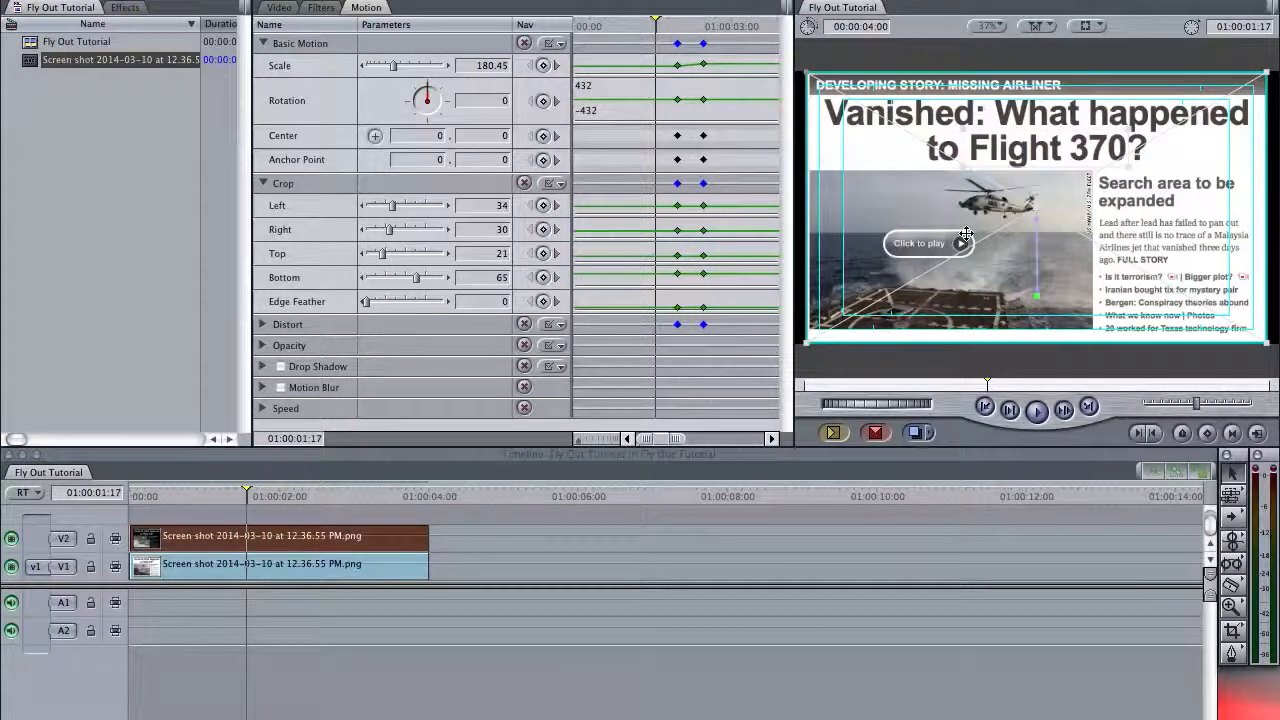
pyautogui.press('Right')
pyautogui.press('Right')
pyautogui.press('Right')
pyautogui.press('Right')
pyautogui.press('Right')
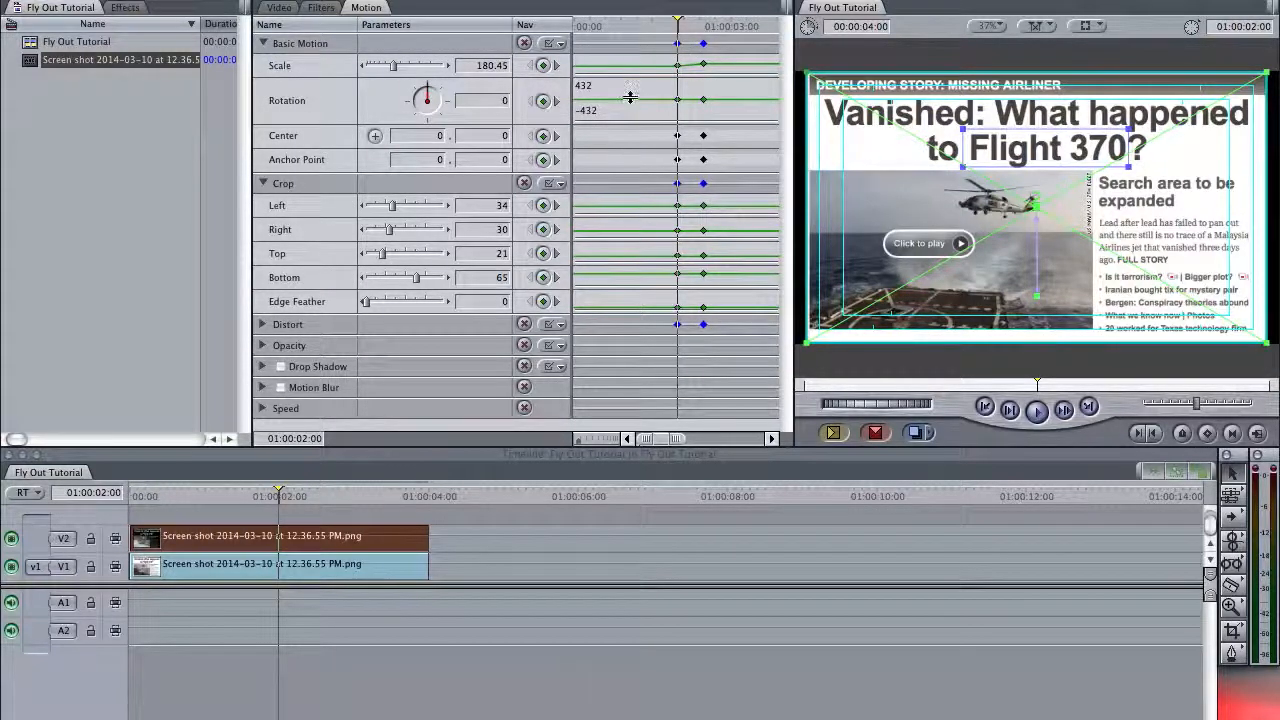
# Step: Step from the first keyframe back to 01:00:01:10 and on to 01:00:01:19 to recheck the still part of the animation
pyautogui.press('Left')
pyautogui.press('Left')
pyautogui.press('Left')
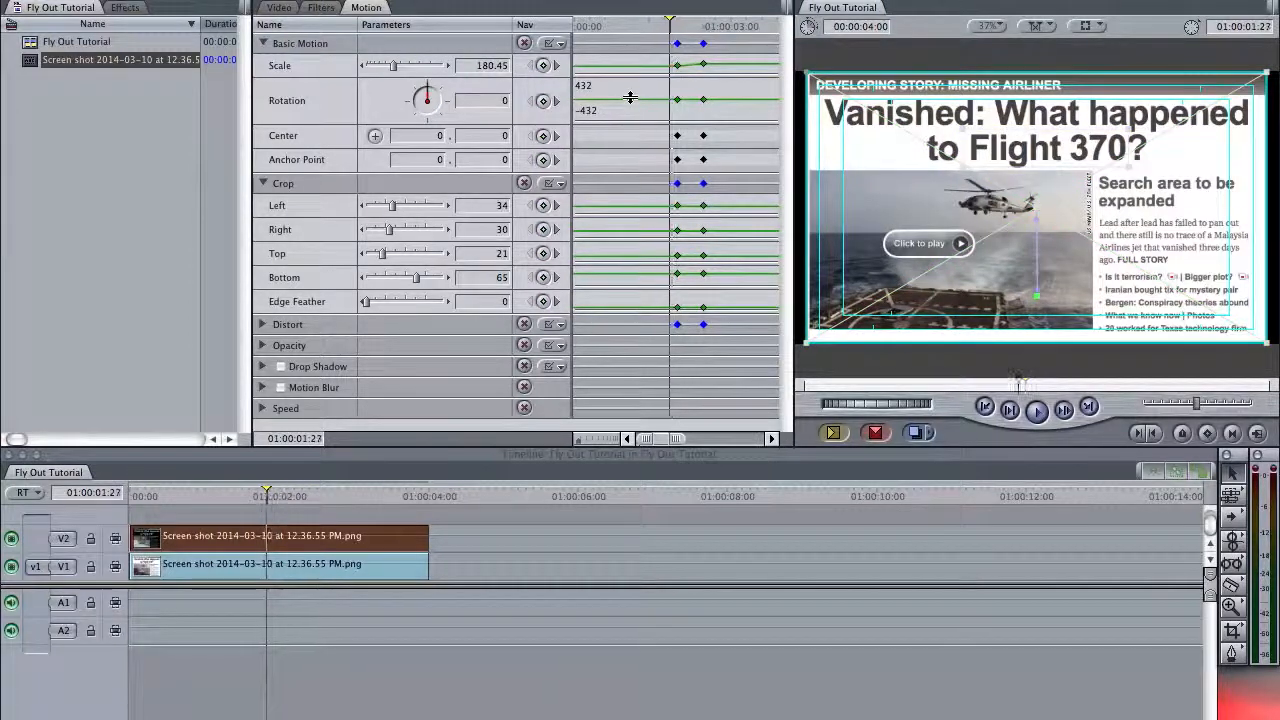
pyautogui.press('Left')
pyautogui.press('Left')
pyautogui.press('Left')
pyautogui.press('Left')
pyautogui.press('Left')
pyautogui.press('Left')
pyautogui.press('Left')
pyautogui.press('Left')
pyautogui.press('Left')
pyautogui.press('Left')
pyautogui.press('Left')
pyautogui.press('Left')
pyautogui.press('Left')
pyautogui.press('Left')
pyautogui.press('Left')
pyautogui.press('Left')
pyautogui.press('Left')
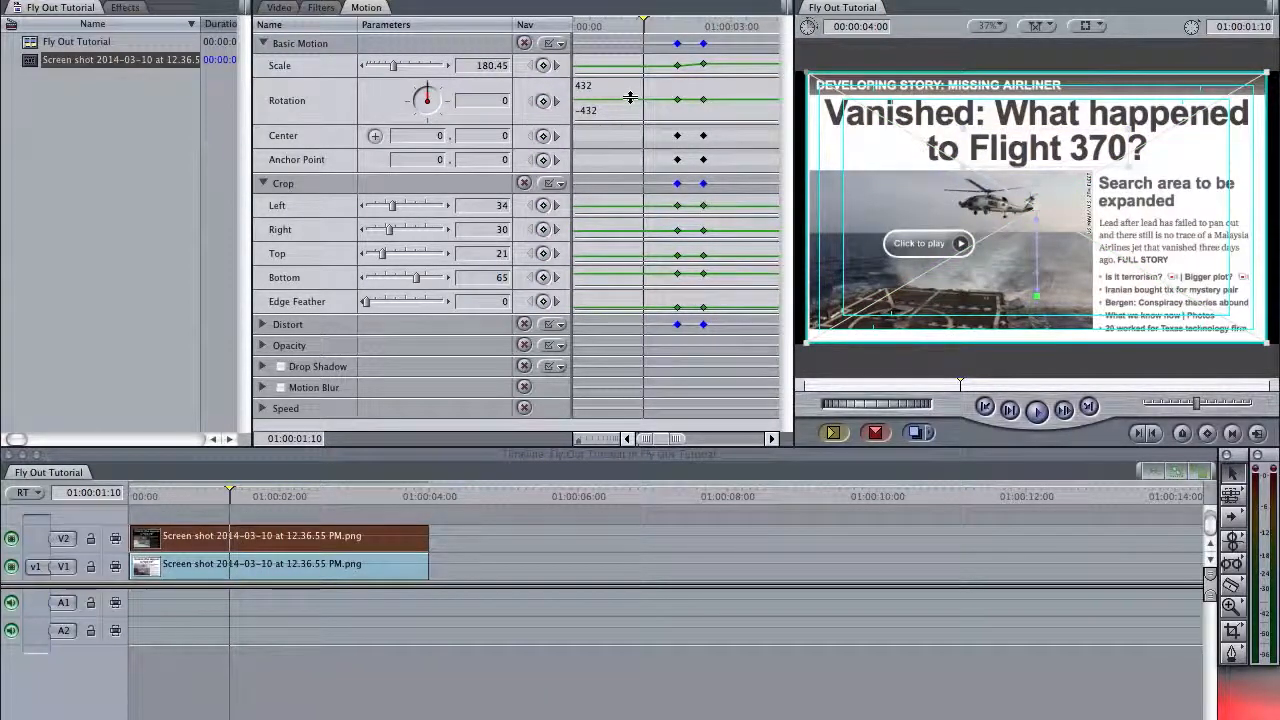
pyautogui.press('Right')
pyautogui.press('Right')
pyautogui.press('Right')
pyautogui.press('Right')
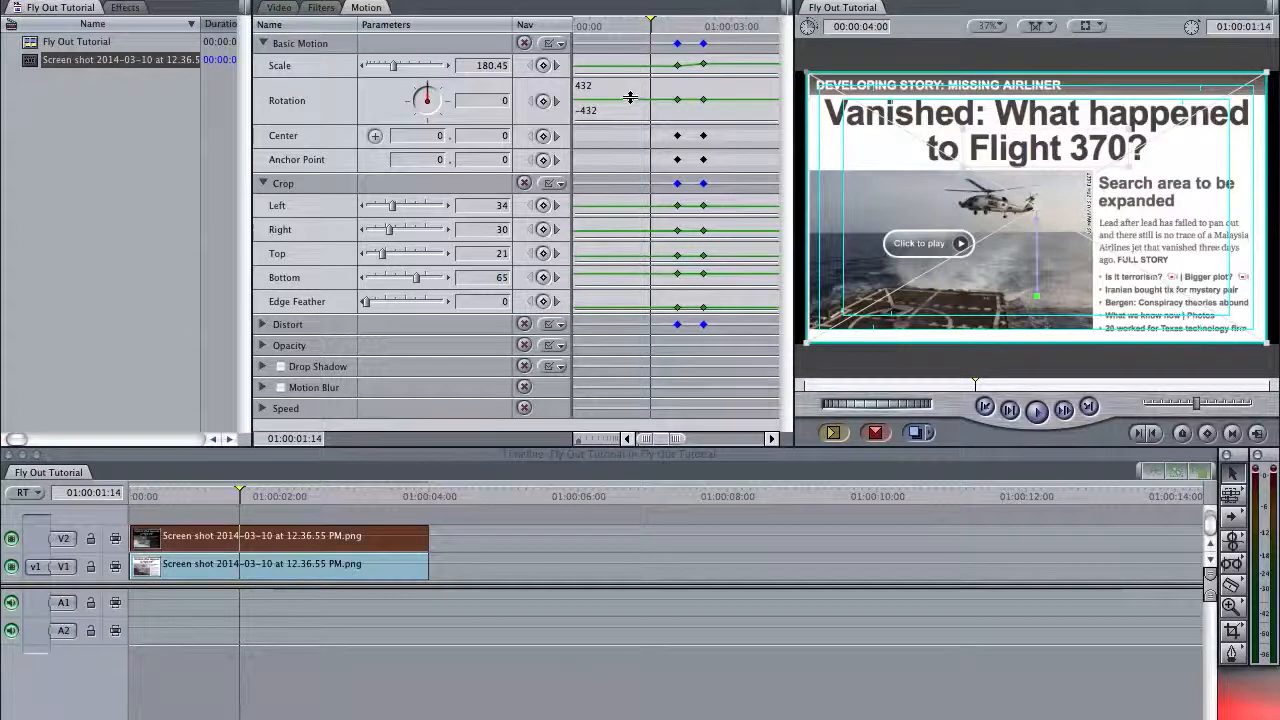
pyautogui.press('Right')
pyautogui.press('Right')
pyautogui.press('Right')
pyautogui.press('Right')
pyautogui.press('Right')
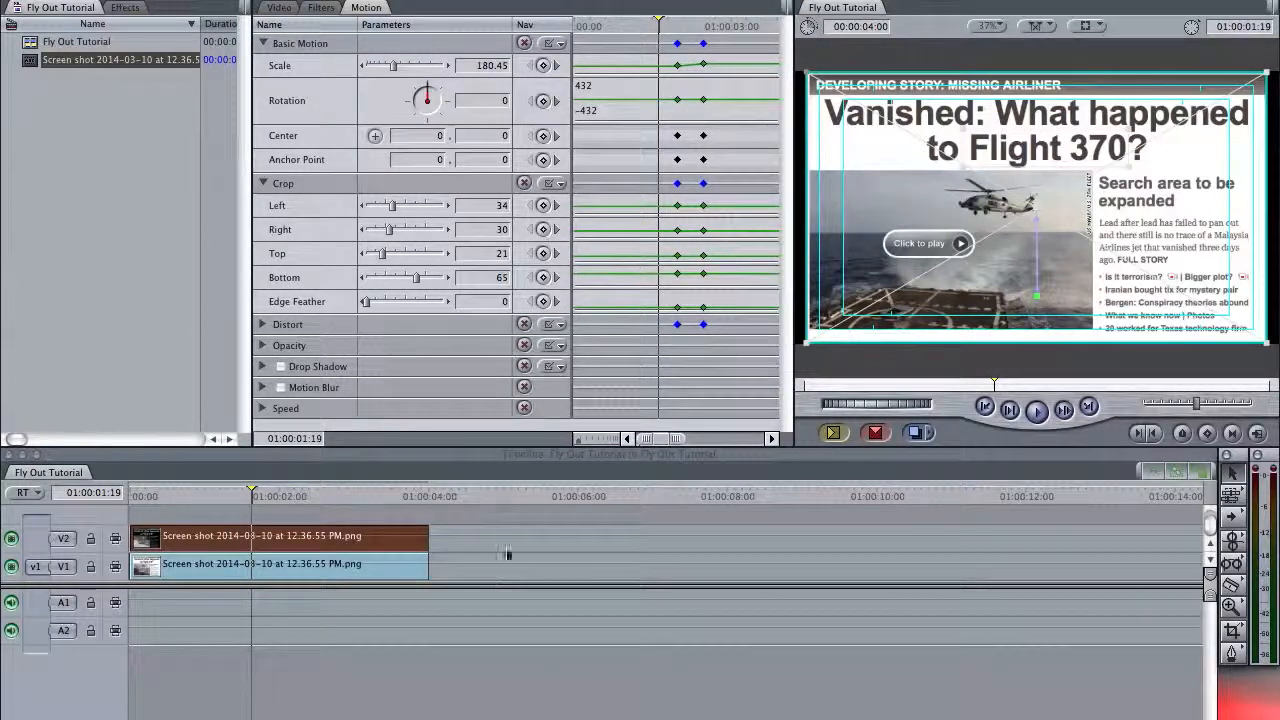
# Step: Deselect the V2 clip, return toward the sequence start and play the fly-out effect through to 01:00:04:00
pyautogui.click(506, 554)
pyautogui.press('Left')
pyautogui.press('Left')
pyautogui.press('Left')
pyautogui.press('Left')
pyautogui.press('Left')
pyautogui.press('Left')
pyautogui.press('Left')
pyautogui.press('Left')
pyautogui.press('Left')
pyautogui.press('Left')
pyautogui.press('Left')
pyautogui.press('Left')
pyautogui.press('Left')
pyautogui.press('Left')
pyautogui.press('Left')
pyautogui.press('Left')
pyautogui.press('Left')
pyautogui.press('Left')
pyautogui.press('Left')
pyautogui.press('Left')
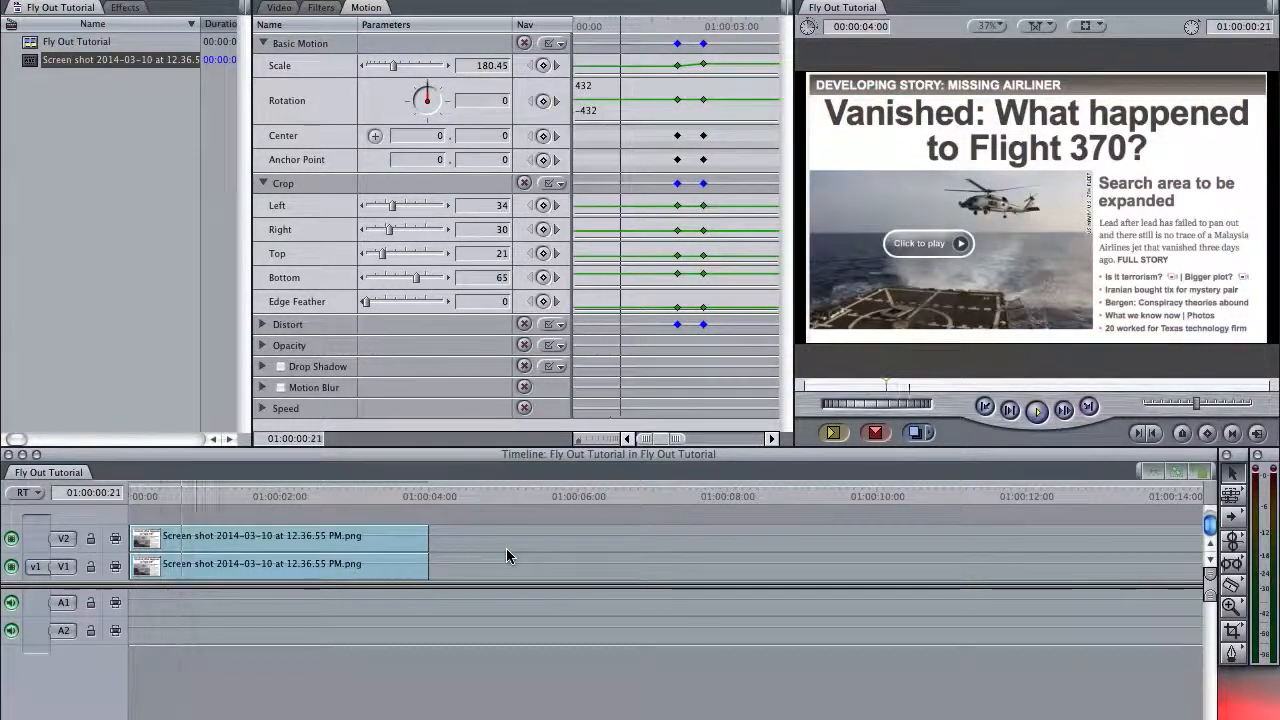
pyautogui.press('space')
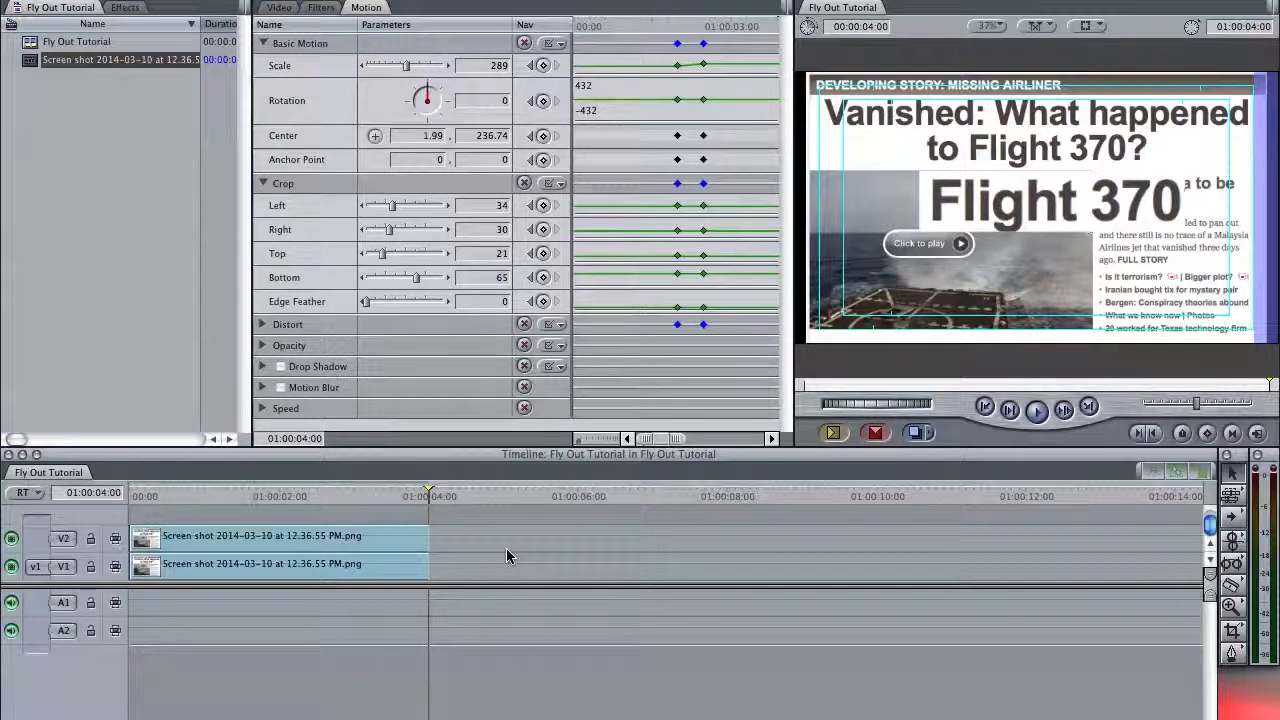
# Step: Split the screenshot clips on V1 and V2 at the first keyframe, 01:00:02:00
pyautogui.press('Left')
pyautogui.press('Left')
pyautogui.hotkey('shift', 'Left')
pyautogui.hotkey('shift', 'Left')
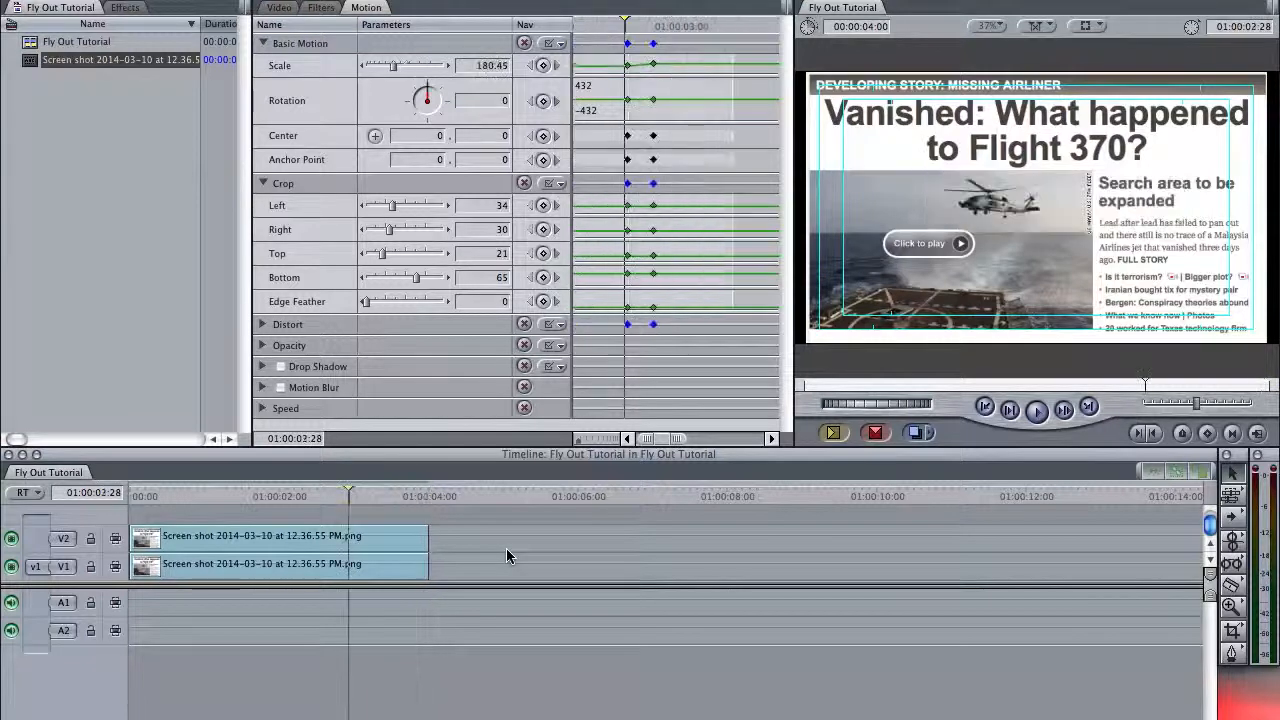
pyautogui.press('Right')
pyautogui.press('Right')
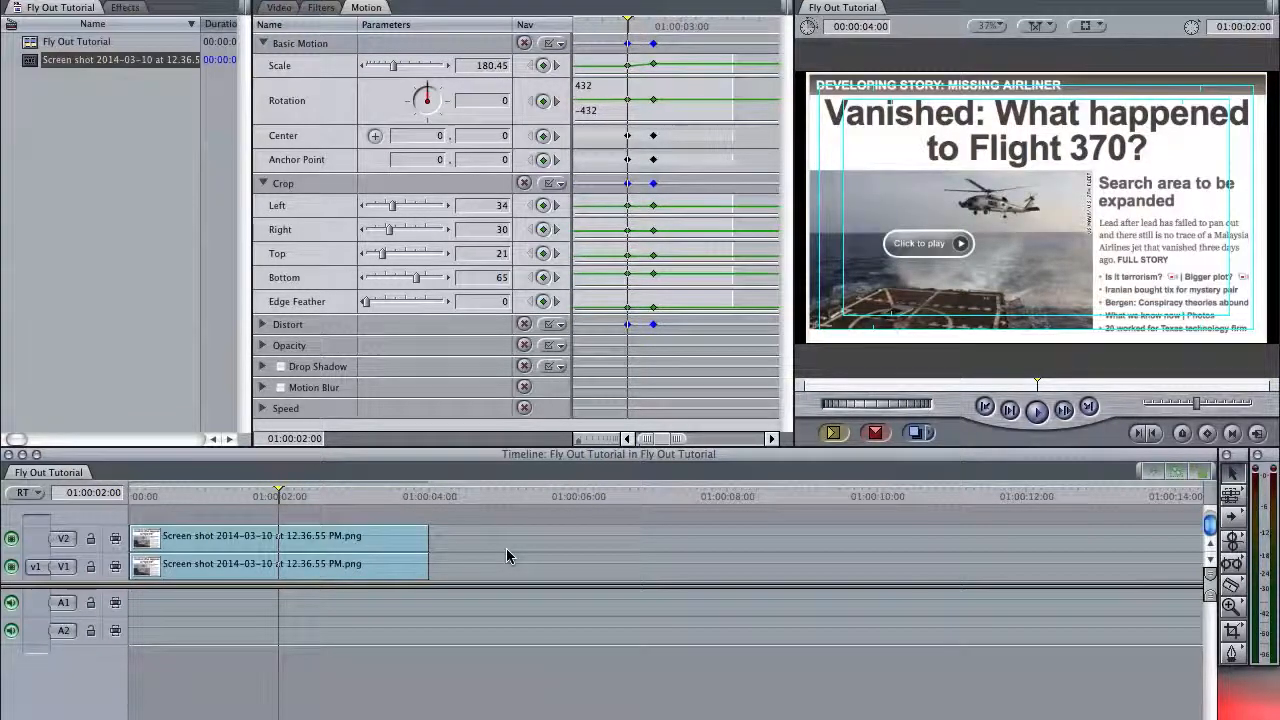
pyautogui.hotkey('ctrl', 'v')
# Step: Apply the Gaussian Blur video filter to the V1 clip segment after the cut at 01:00:02:00
pyautogui.click(325, 568)
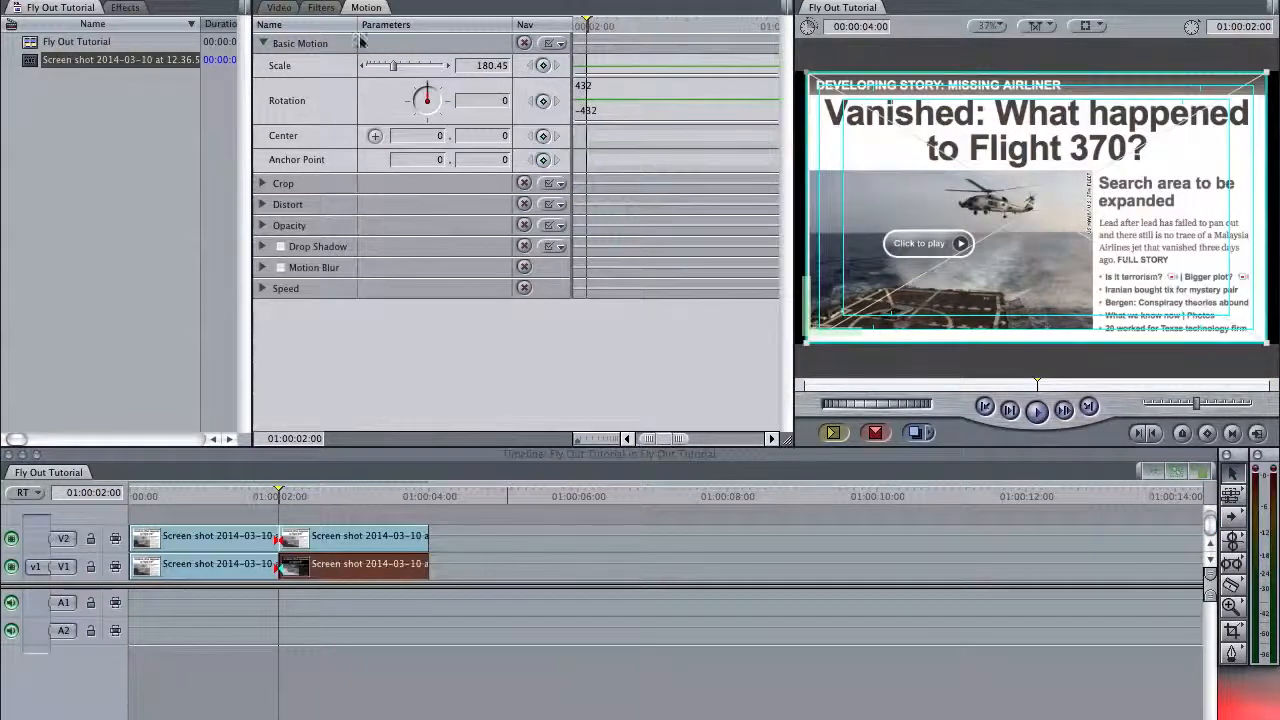
pyautogui.click(549, 5)
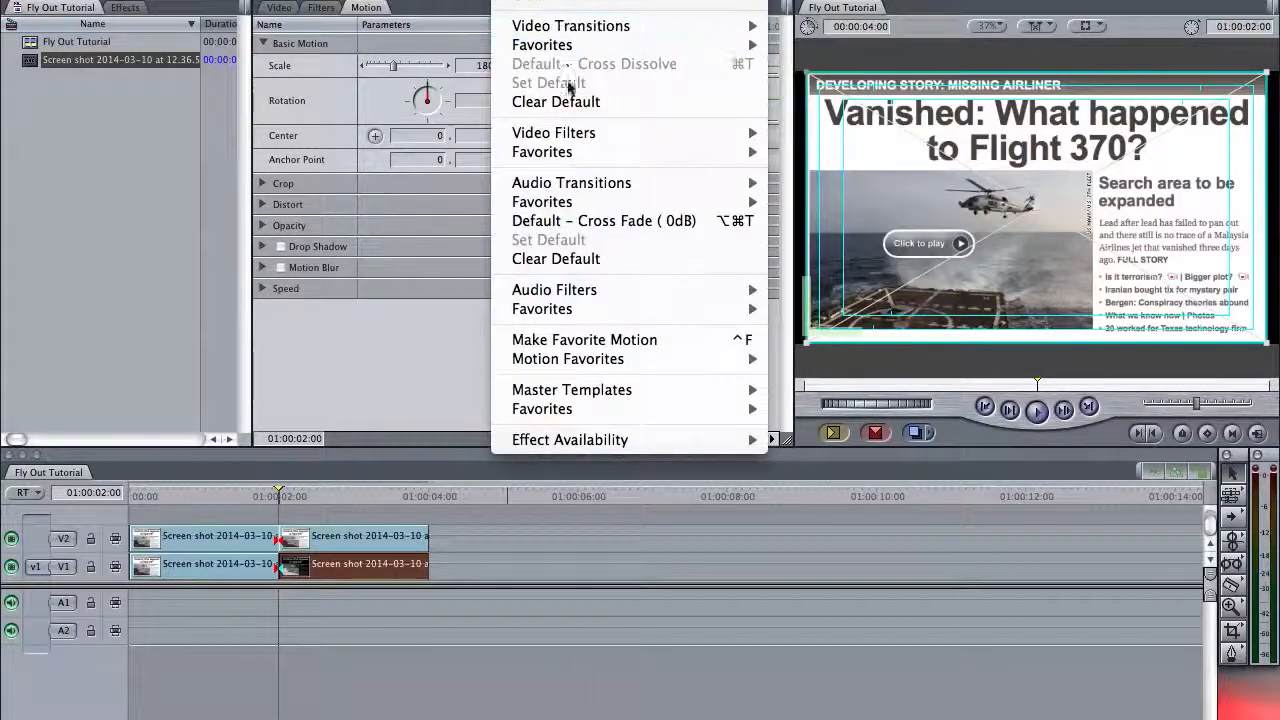
pyautogui.moveTo(575, 132)
pyautogui.moveTo(811, 134)
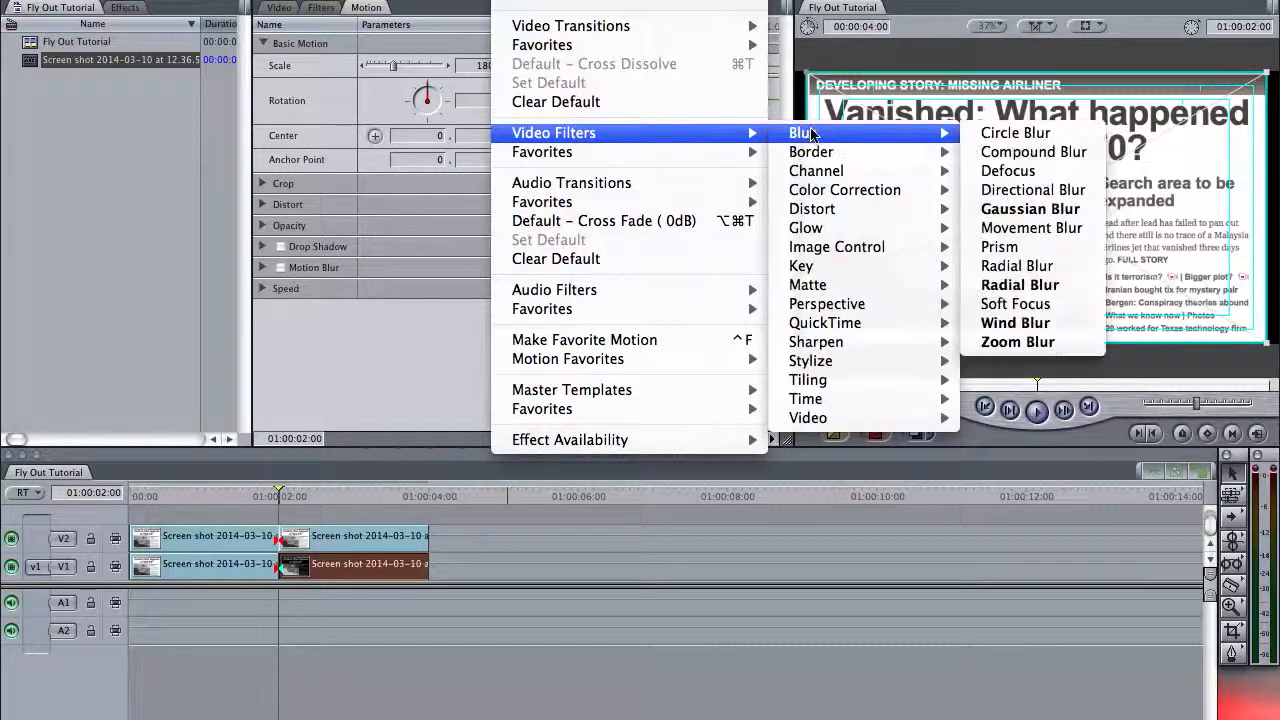
pyautogui.click(1030, 209)
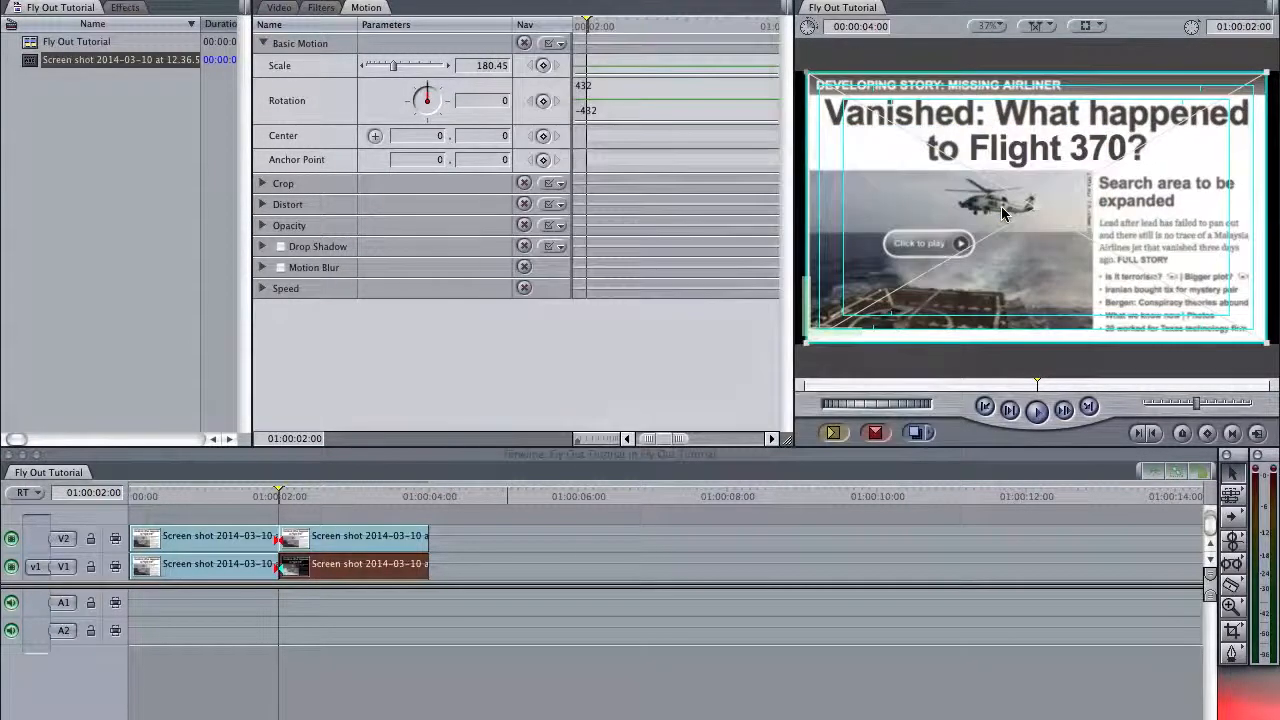
# Step: Try a Cross Dissolve on the V1 cut at 01:00:02:00 in playback and delete the transition
pyautogui.click(279, 568)
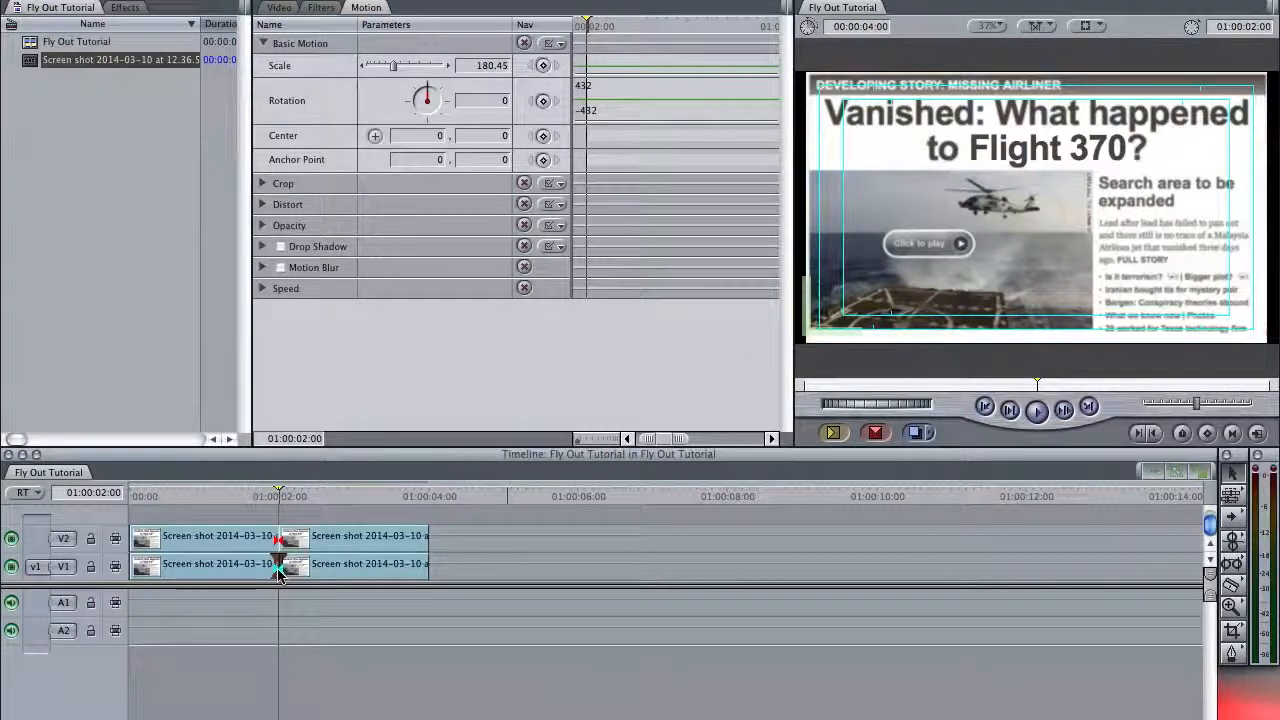
pyautogui.press('super+t')
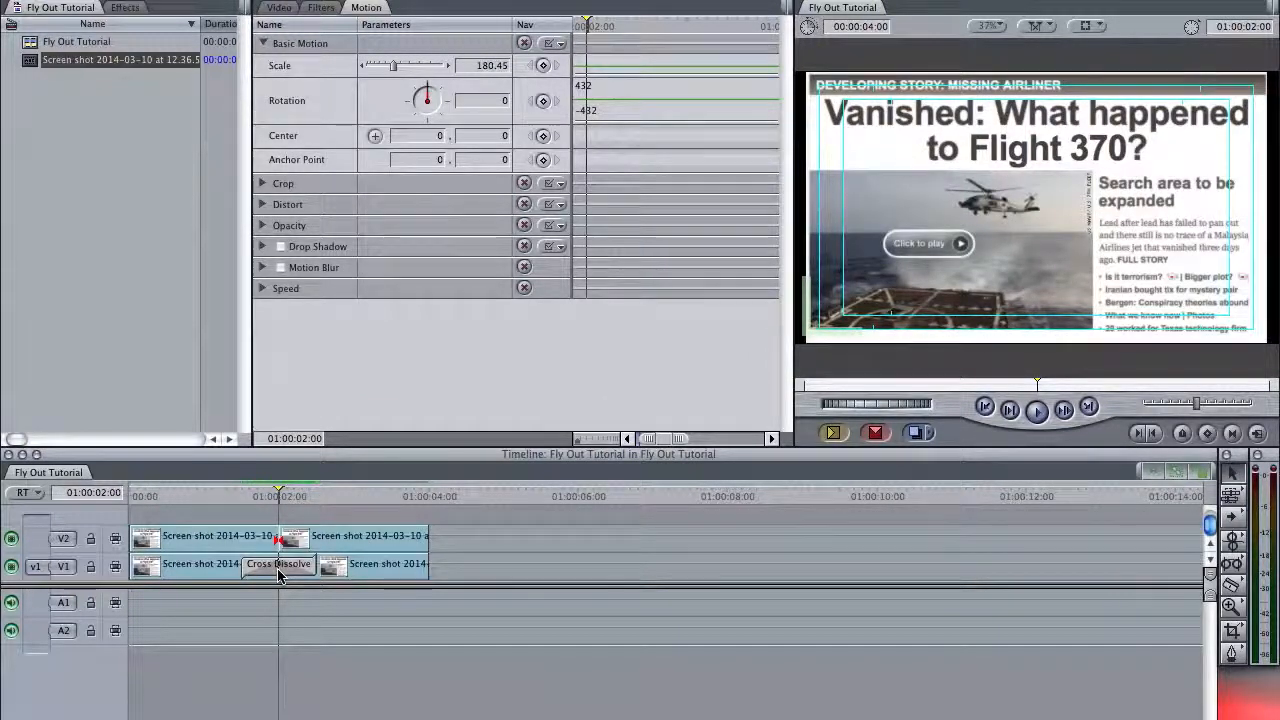
pyautogui.hotkey('shift', 'Left')
pyautogui.press('space')
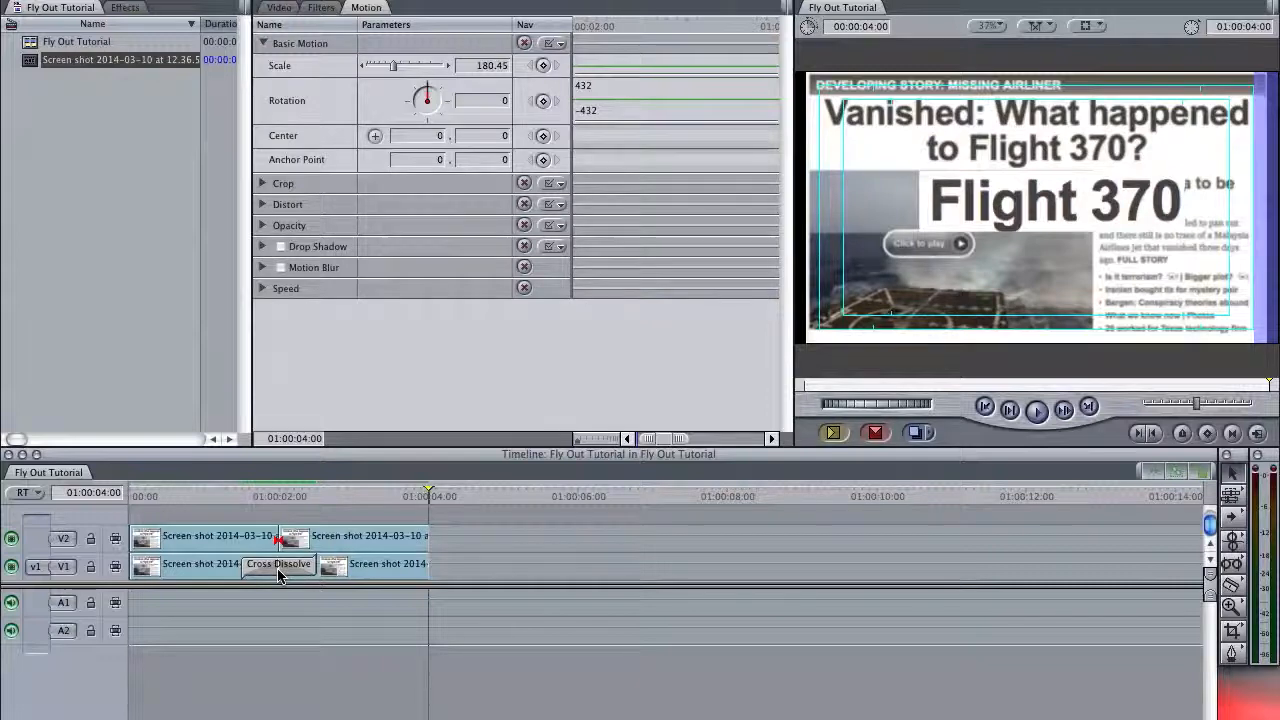
pyautogui.click(279, 566)
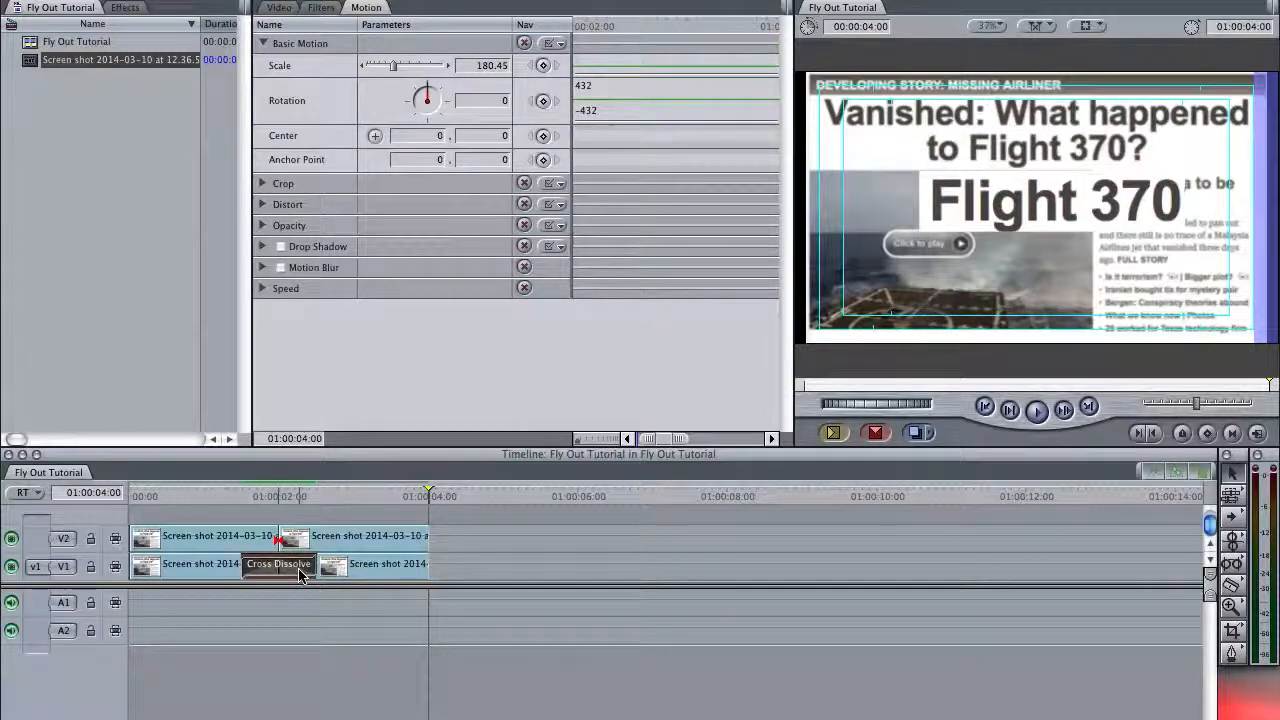
pyautogui.press('Delete')
# Step: Go back to 01:00:01:26, just before the cut, and play into the blurred segment at 01:00:02:00 to check the direct change
pyautogui.press('Up')
pyautogui.press('Left')
pyautogui.press('Left')
pyautogui.press('Left')
pyautogui.press('Left')
pyautogui.press('Left')
pyautogui.press('Left')
pyautogui.press('Left')
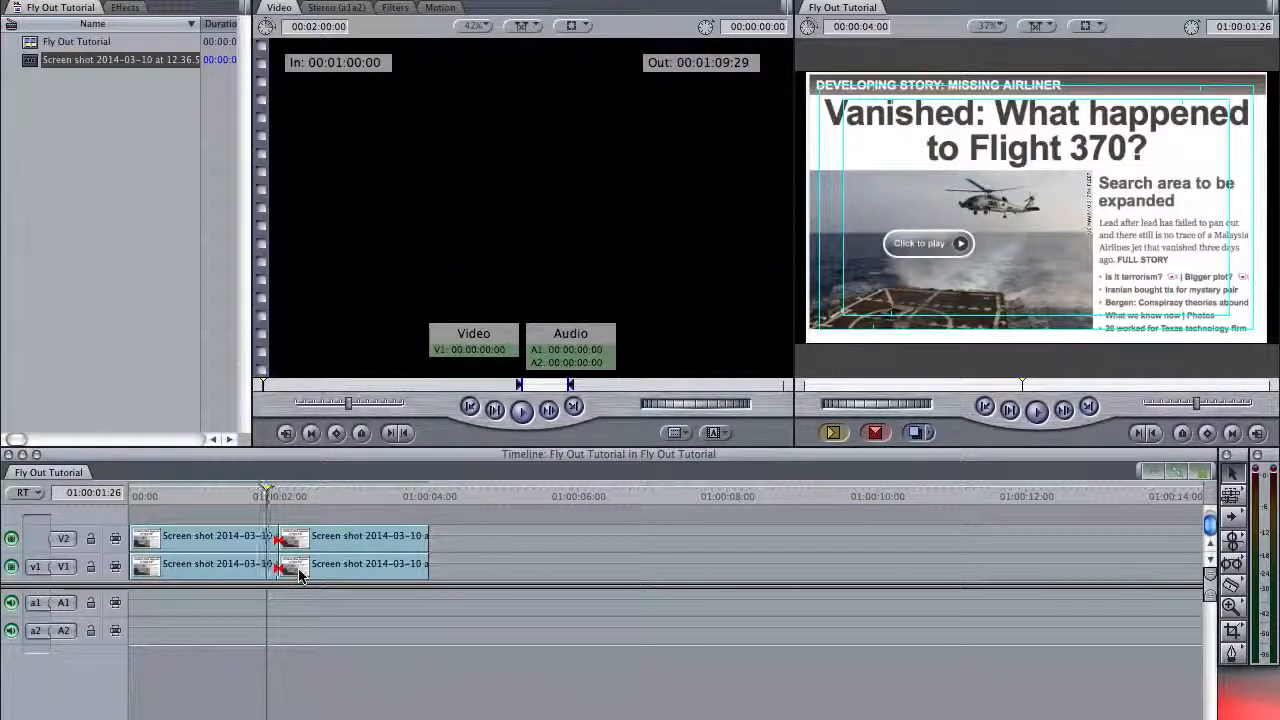
pyautogui.press('space')
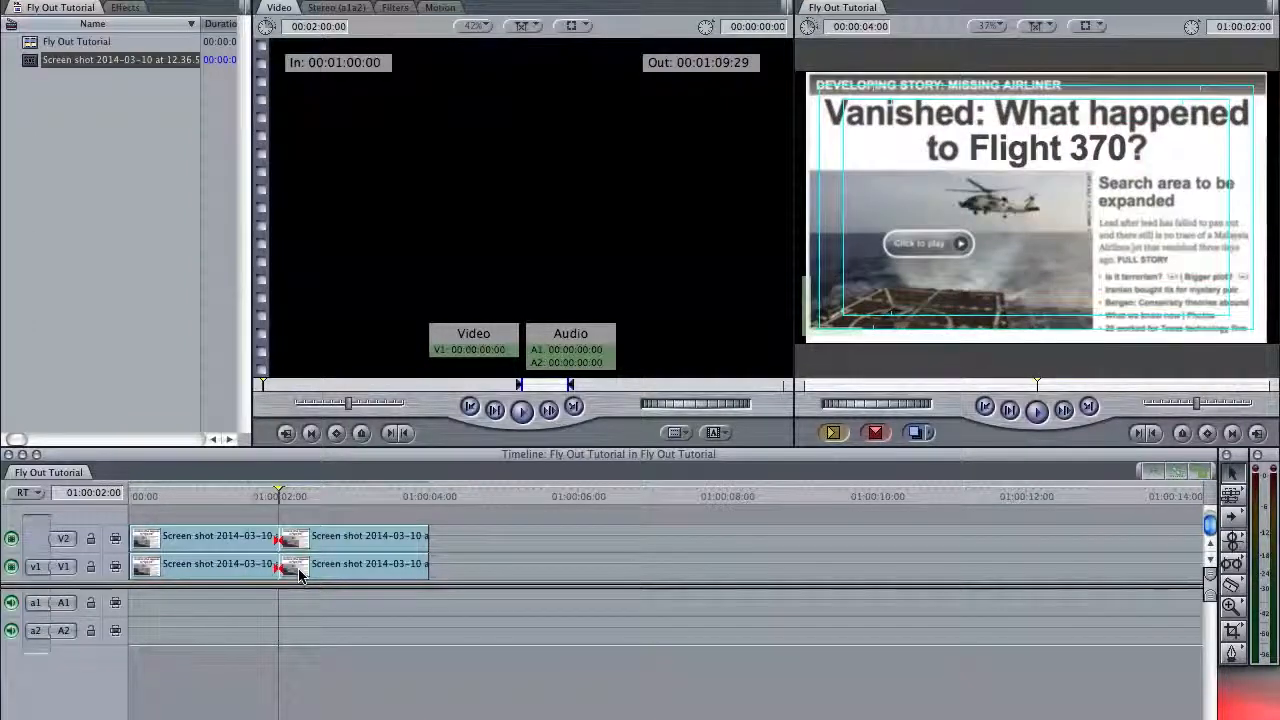